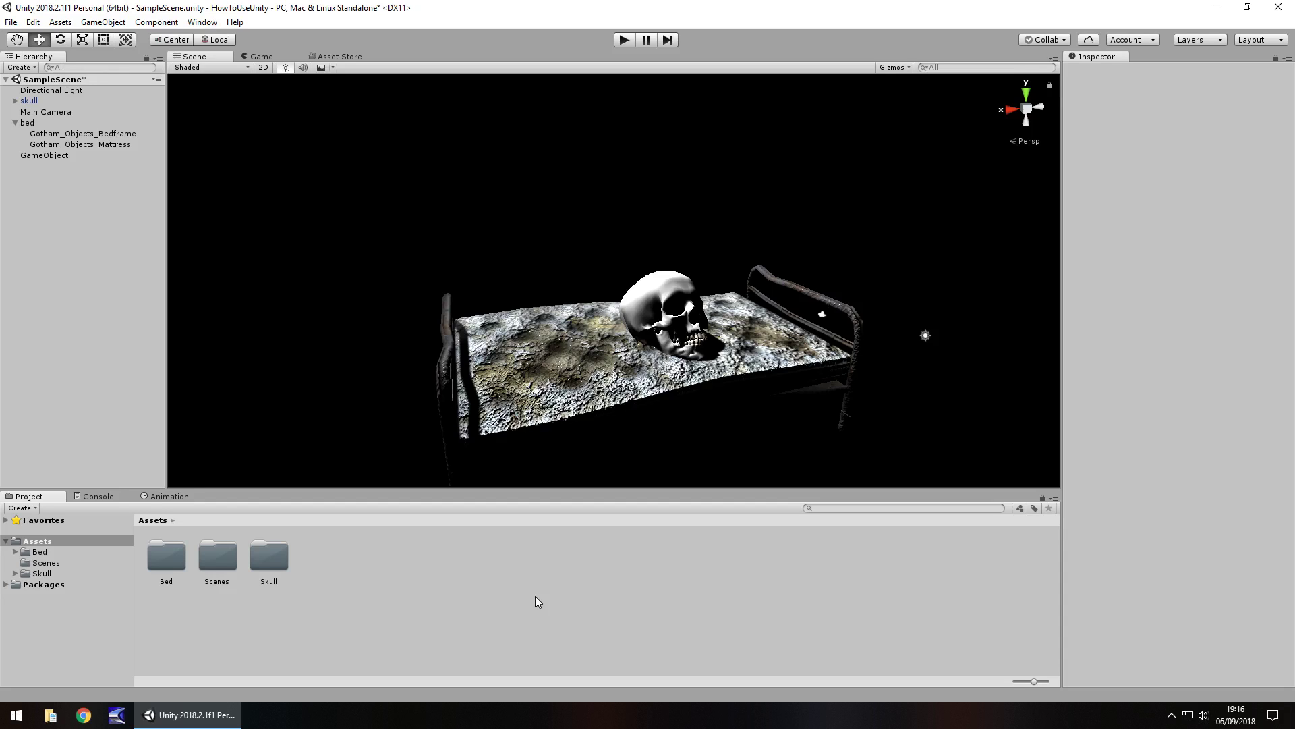
Select Main Camera and run a quick play test, which shows only a black Game view
{"action": "left_click", "coordinate": [42, 112]}
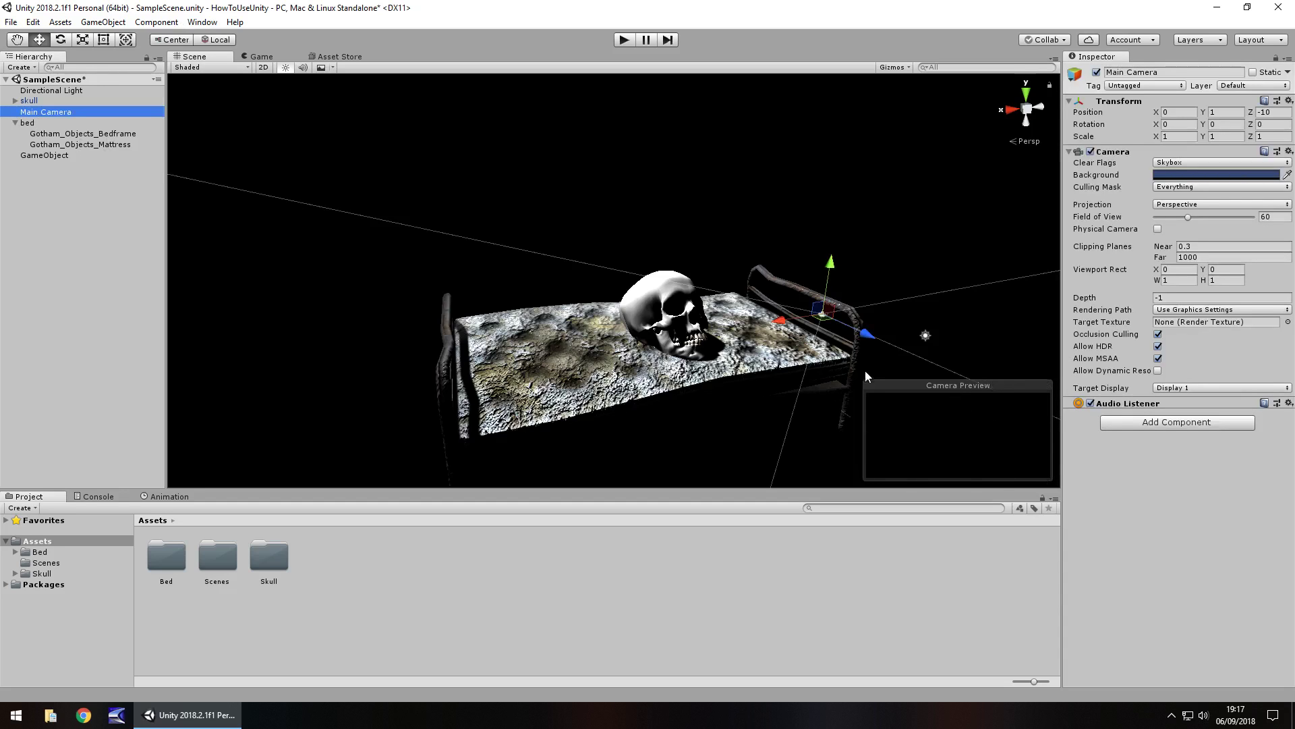
{"action": "left_click", "coordinate": [622, 41]}
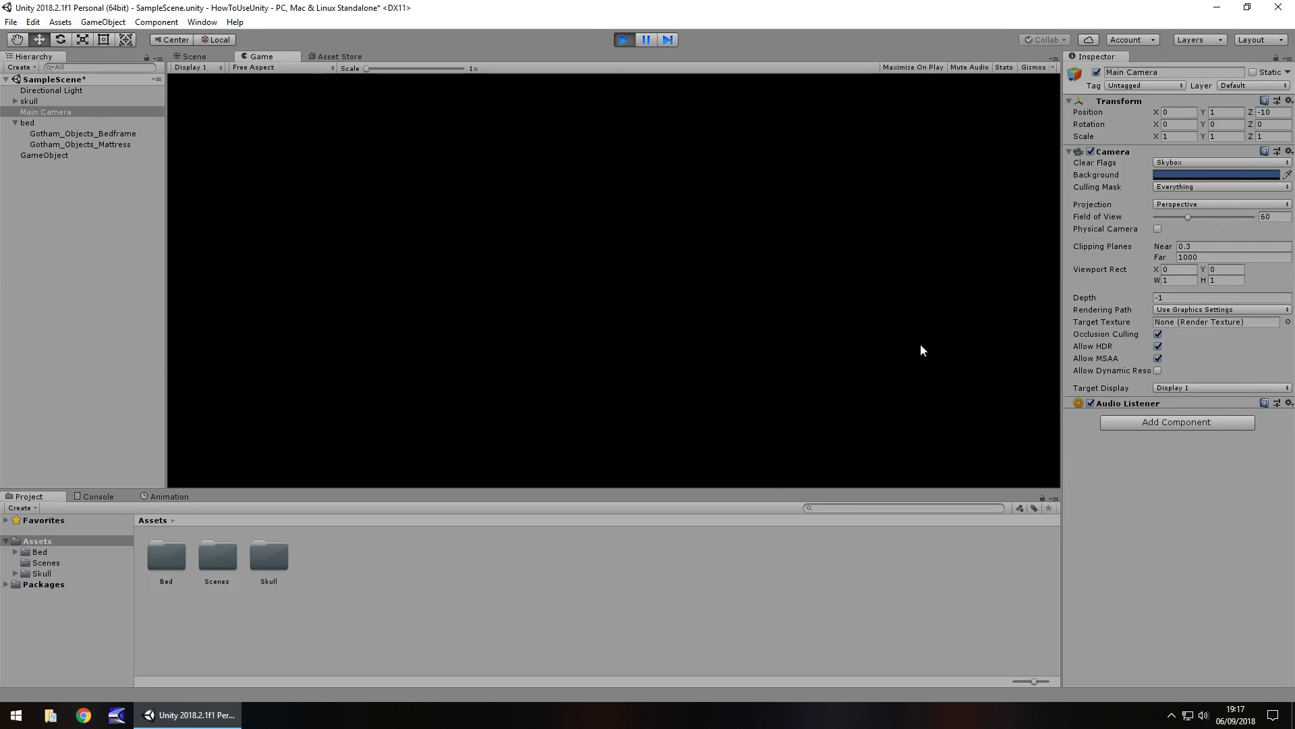
{"action": "left_click", "coordinate": [196, 57]}
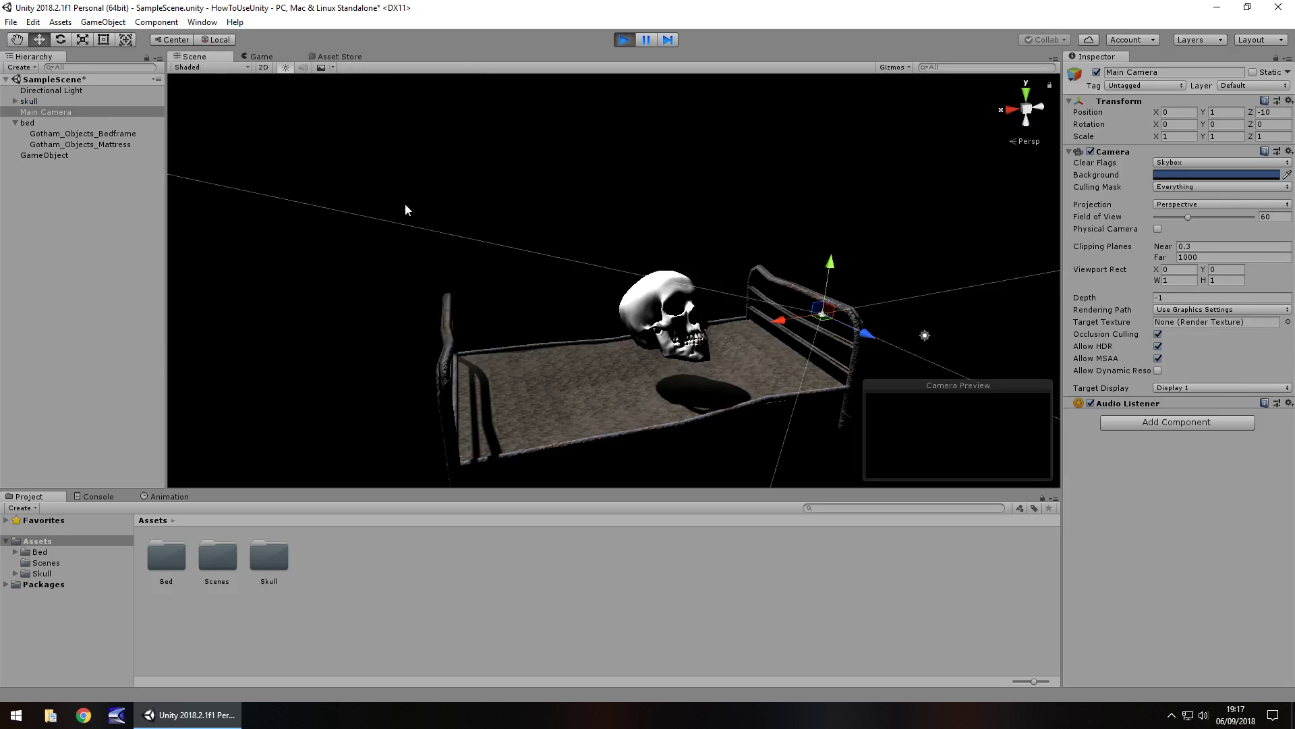
{"action": "left_click", "coordinate": [255, 58]}
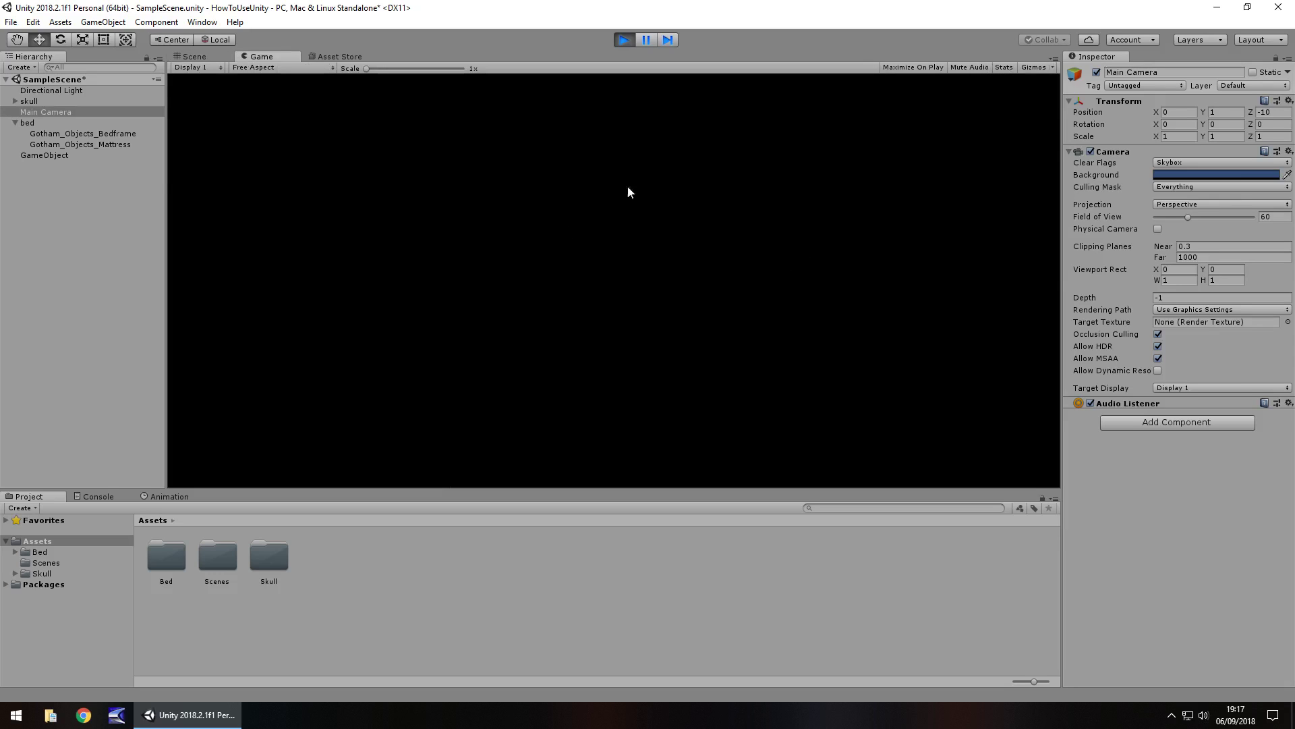
{"action": "left_click", "coordinate": [625, 39]}
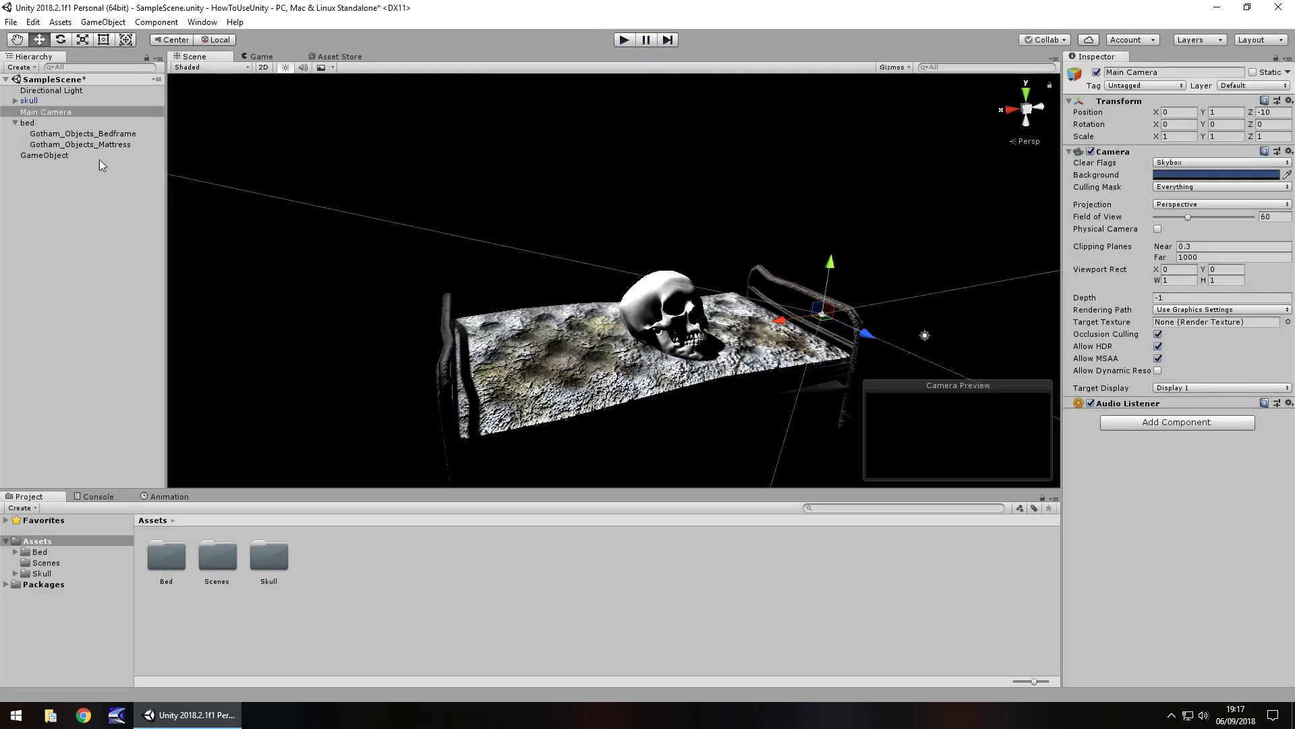
Place Main Camera beside the bed at 27.25, 20.78, 27.77 with Y rotation 180
{"action": "left_click_drag", "start_coordinate": [308, 312], "coordinate": [715, 275], "text": "alt"}
{"action": "left_click_drag", "start_coordinate": [584, 225], "coordinate": [761, 209]}
{"action": "left_click", "coordinate": [1225, 124]}
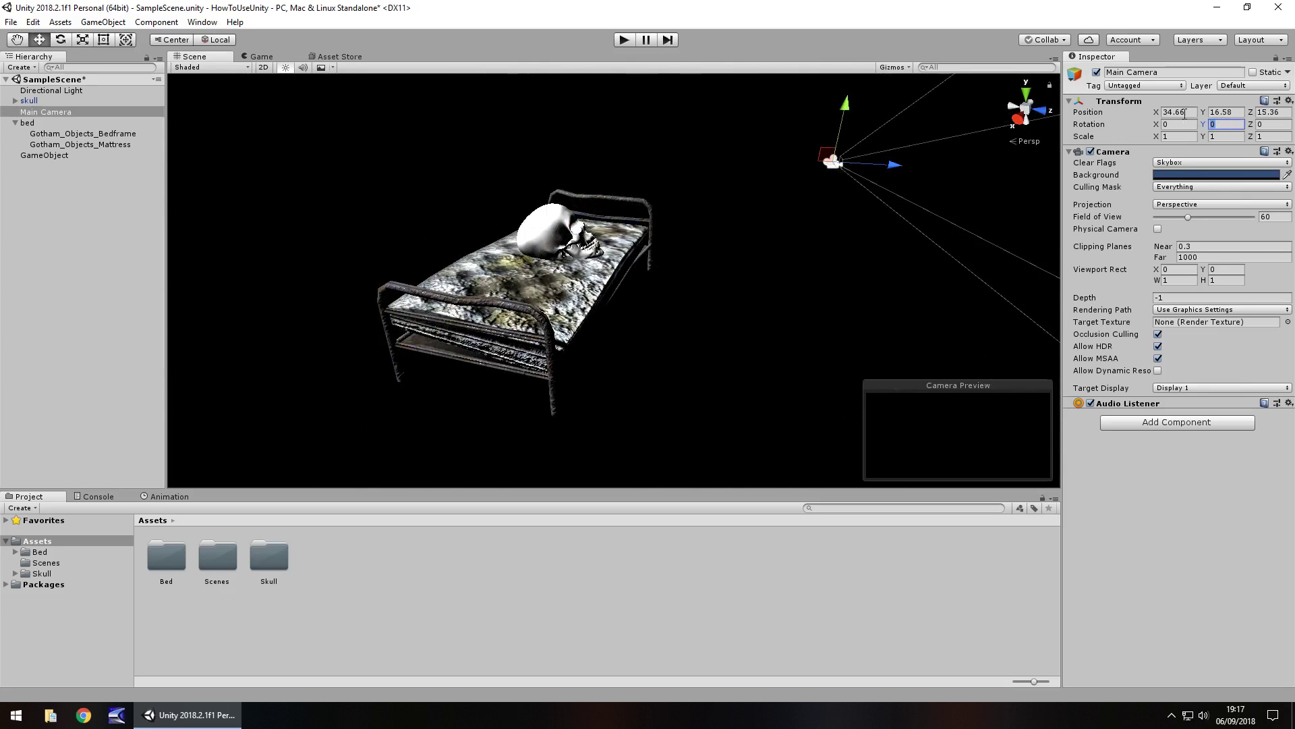
{"action": "type", "text": "180"}
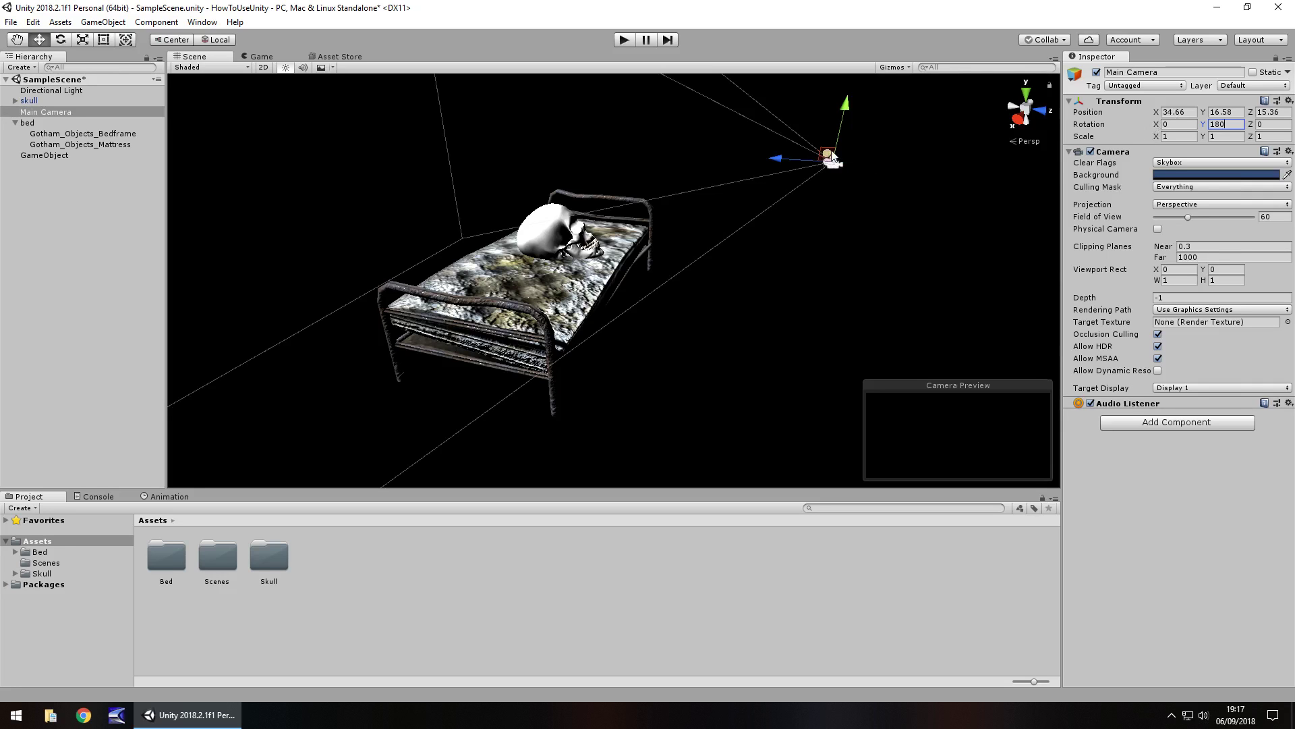
{"action": "left_click_drag", "start_coordinate": [831, 162], "coordinate": [548, 256]}
{"action": "scroll", "coordinate": [668, 199], "scroll_direction": "down", "scroll_amount": 2}
{"action": "left_click_drag", "start_coordinate": [496, 290], "coordinate": [743, 356]}
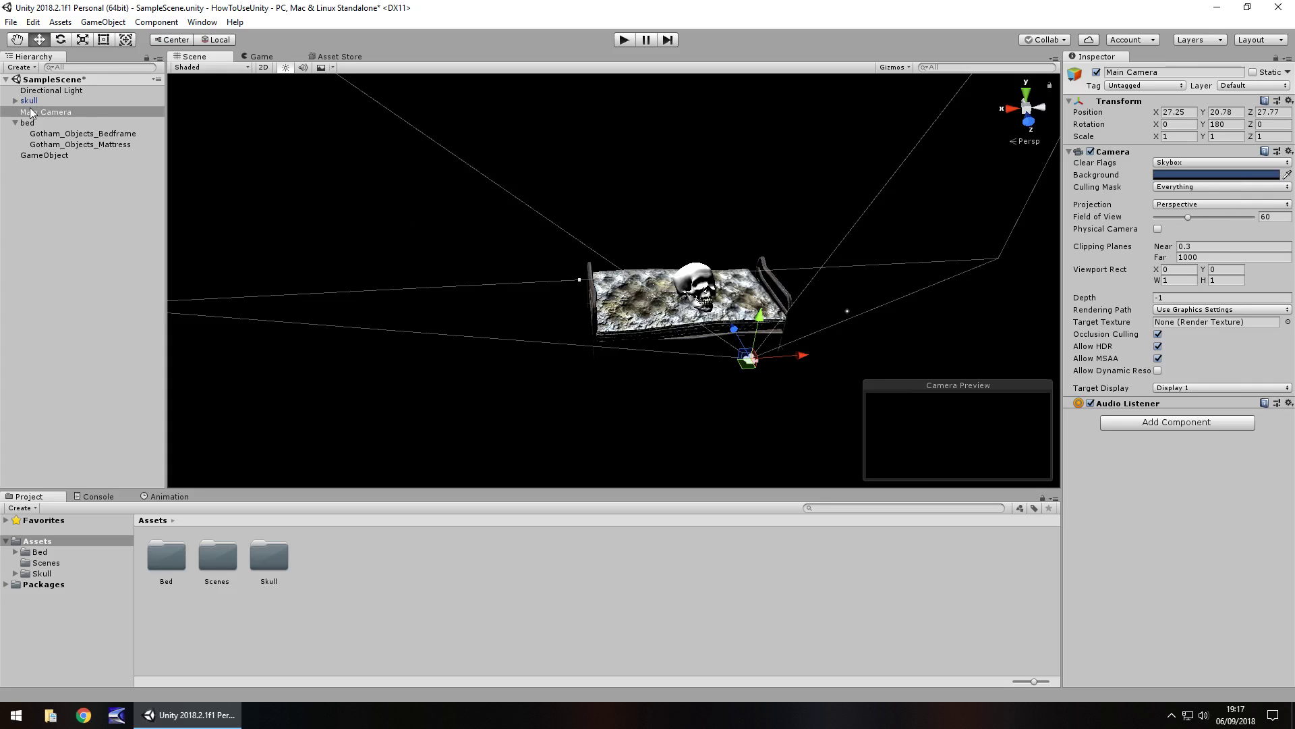
Parent Main Camera to skull and zero its local position to 0, 0, 0
{"action": "left_click_drag", "start_coordinate": [51, 111], "coordinate": [30, 100]}
{"action": "left_click", "coordinate": [1177, 112]}
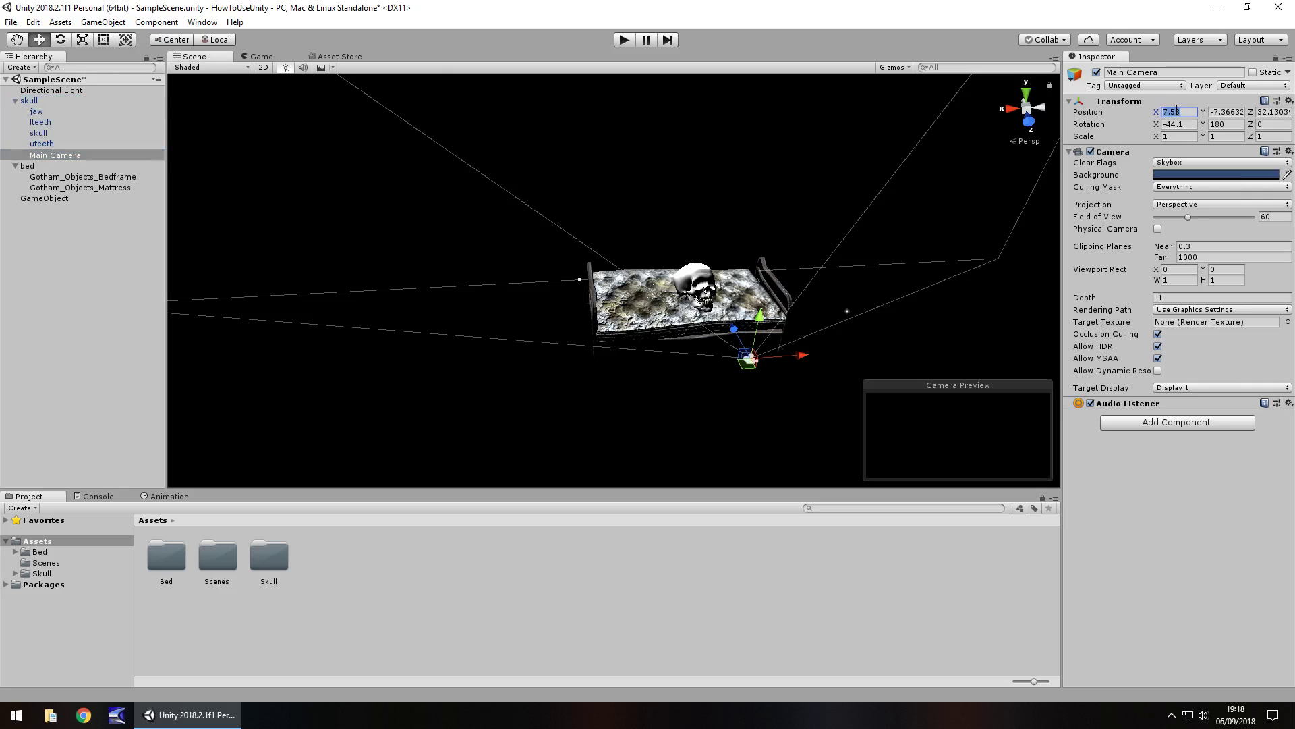
{"action": "type", "text": "0"}
{"action": "left_click", "coordinate": [1225, 111]}
{"action": "type", "text": "0"}
{"action": "left_click", "coordinate": [1270, 112]}
{"action": "type", "text": "0"}
{"action": "key", "text": "Return"}
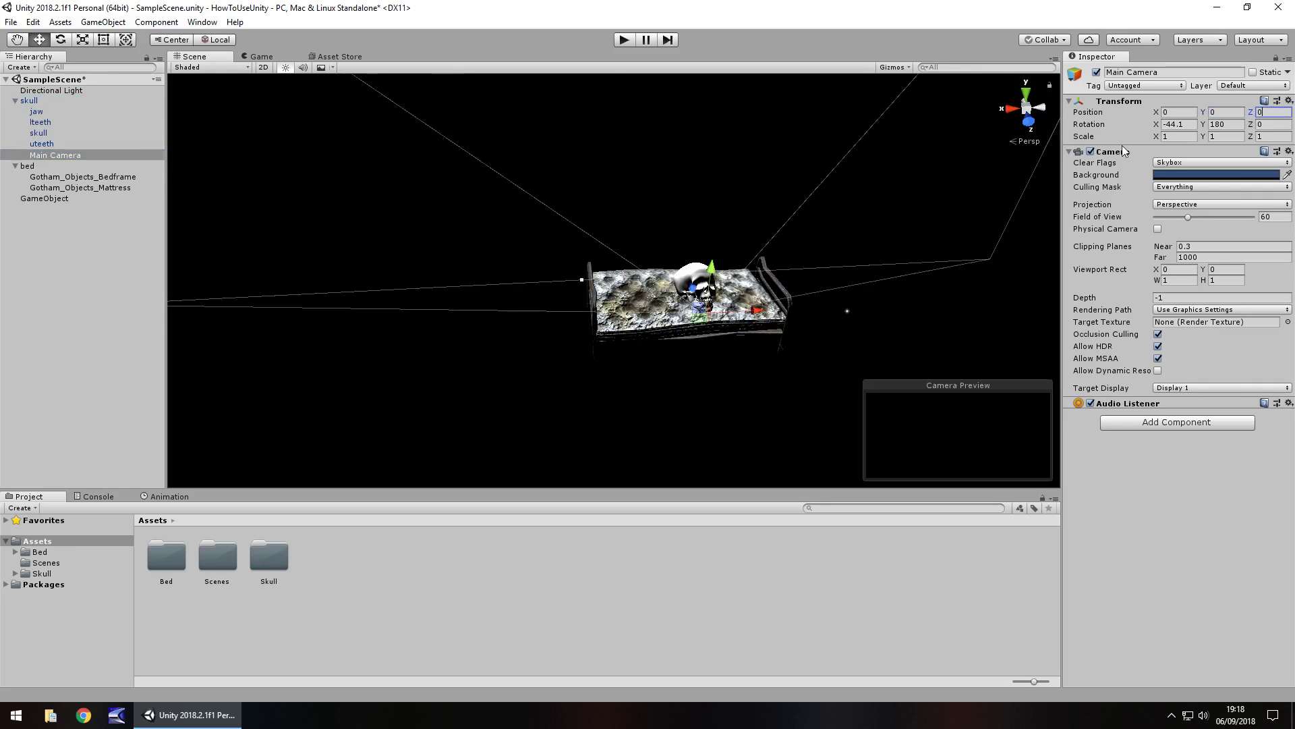
Move the camera back from the skull and return it to the hierarchy root at 19.67, 13.77, 21.53
{"action": "left_click_drag", "start_coordinate": [693, 291], "coordinate": [780, 396]}
{"action": "left_click_drag", "start_coordinate": [750, 352], "coordinate": [579, 299]}
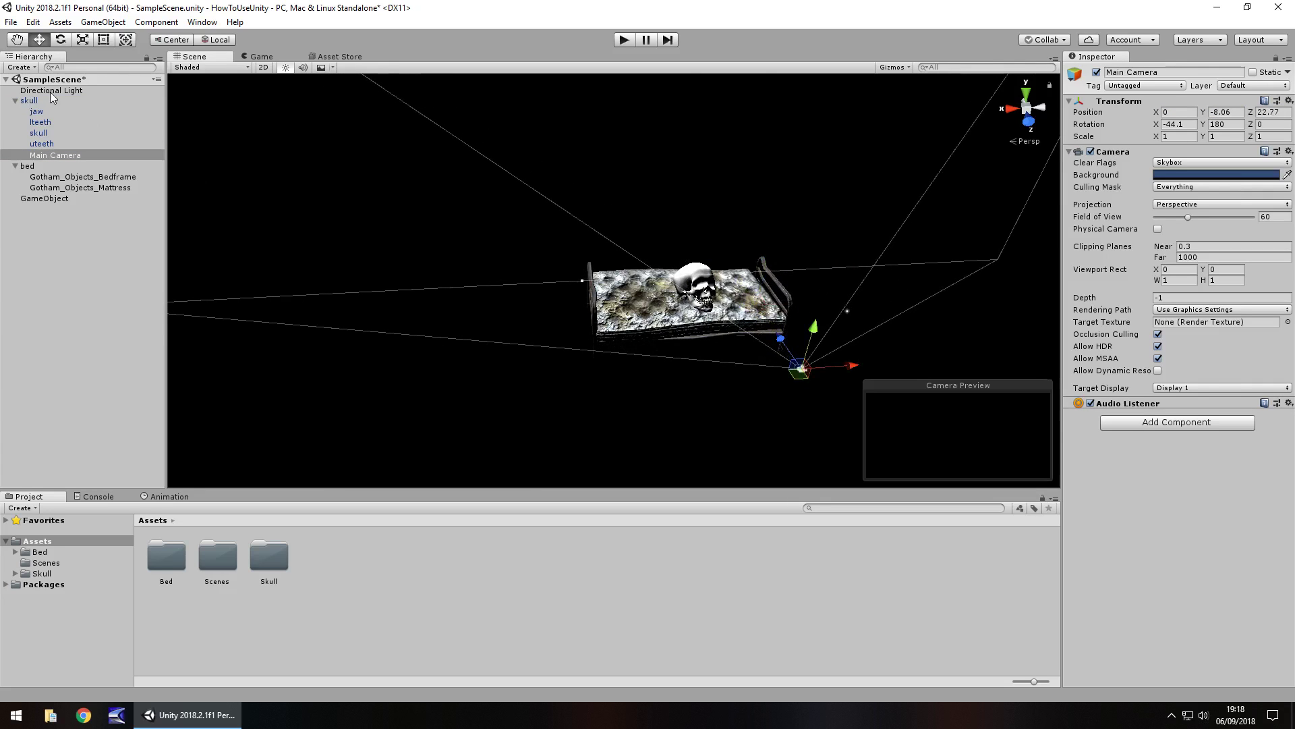
{"action": "left_click_drag", "start_coordinate": [56, 155], "coordinate": [36, 100]}
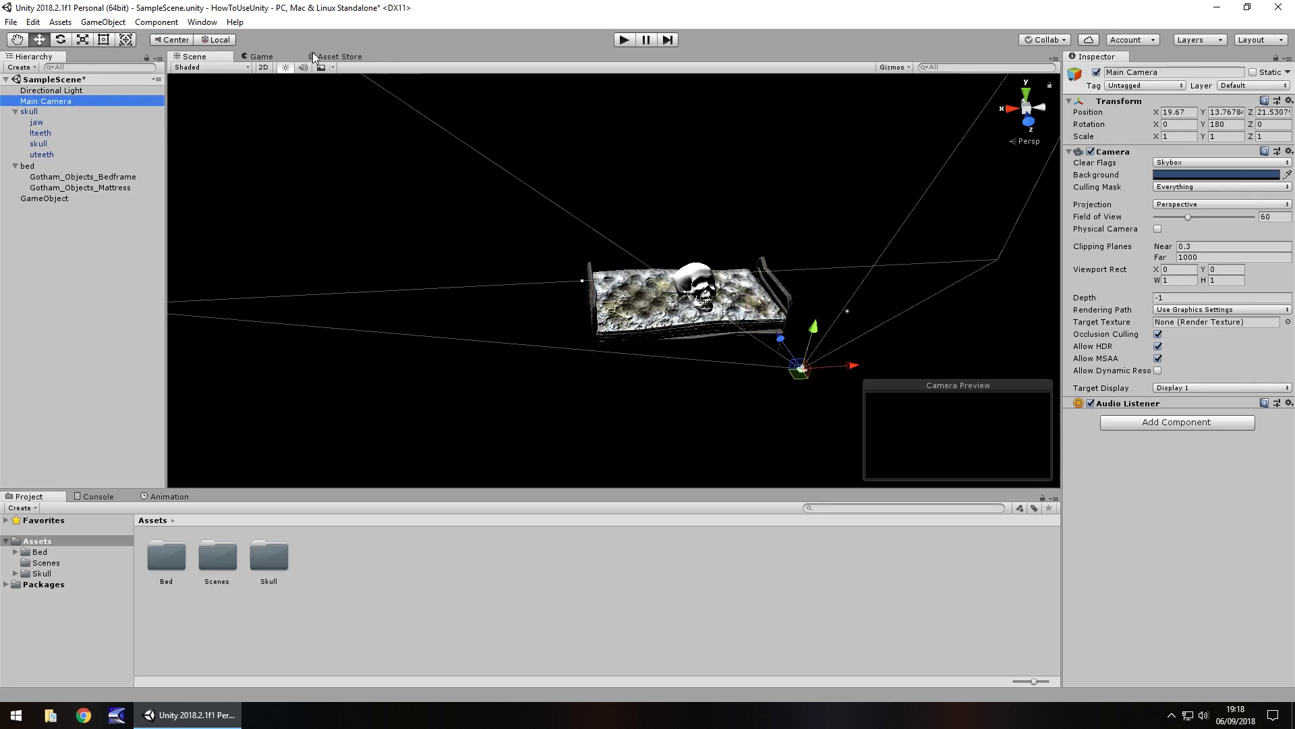
Set the scene's Skybox Material to Default-Skybox in Lighting Settings
{"action": "left_click", "coordinate": [202, 21]}
{"action": "mouse_move", "coordinate": [237, 146]}
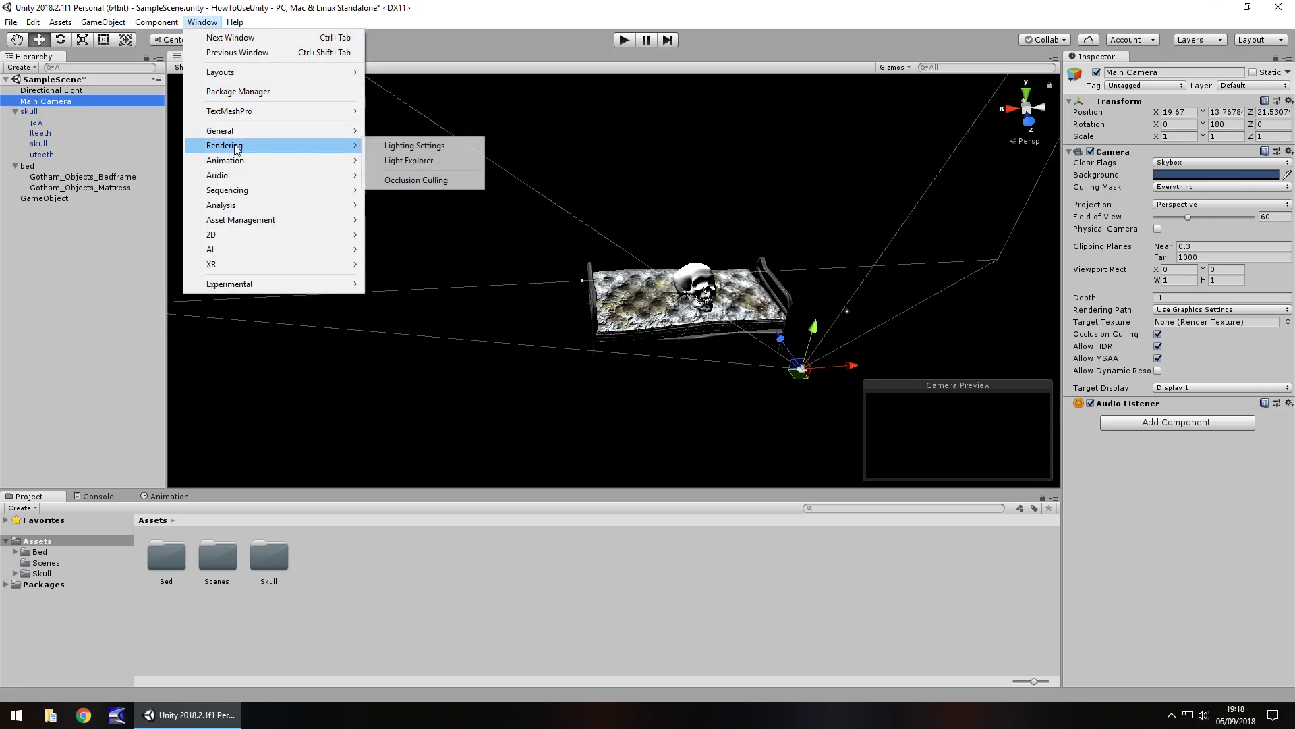
{"action": "left_click", "coordinate": [440, 147]}
{"action": "left_click", "coordinate": [1186, 62]}
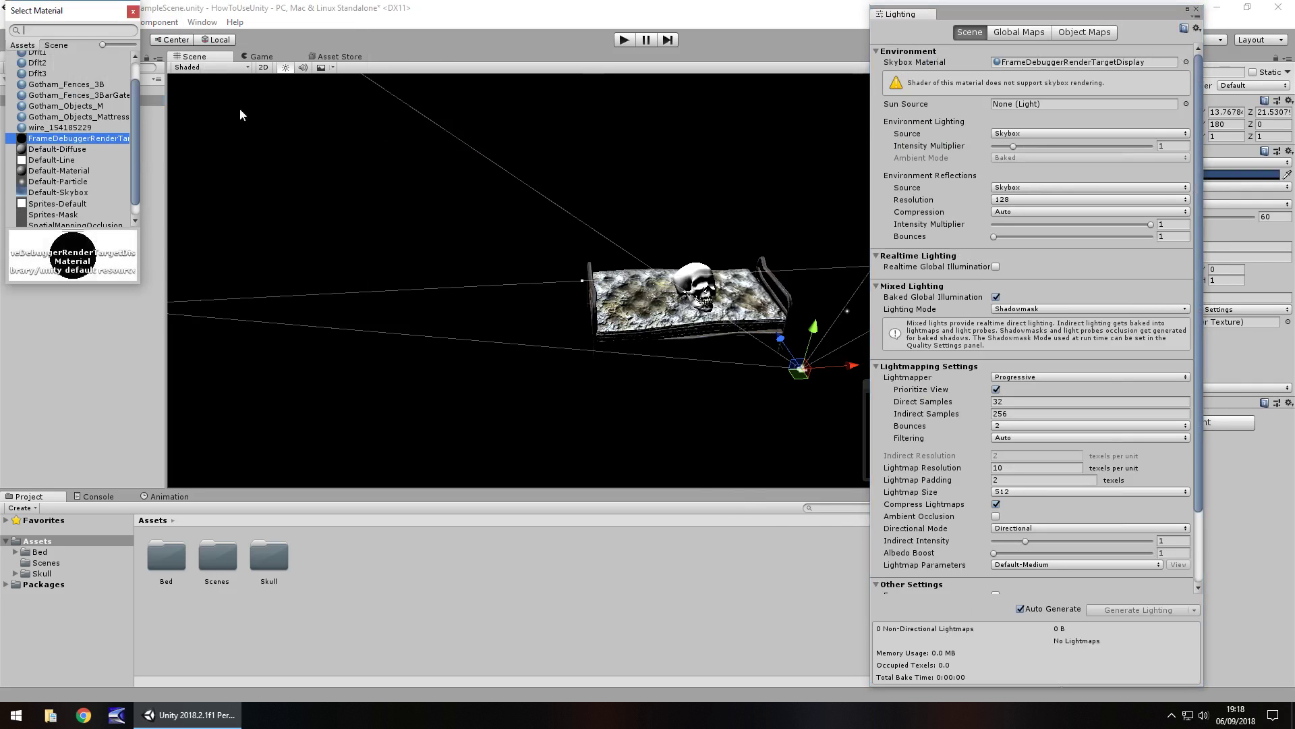
{"action": "left_click", "coordinate": [54, 192]}
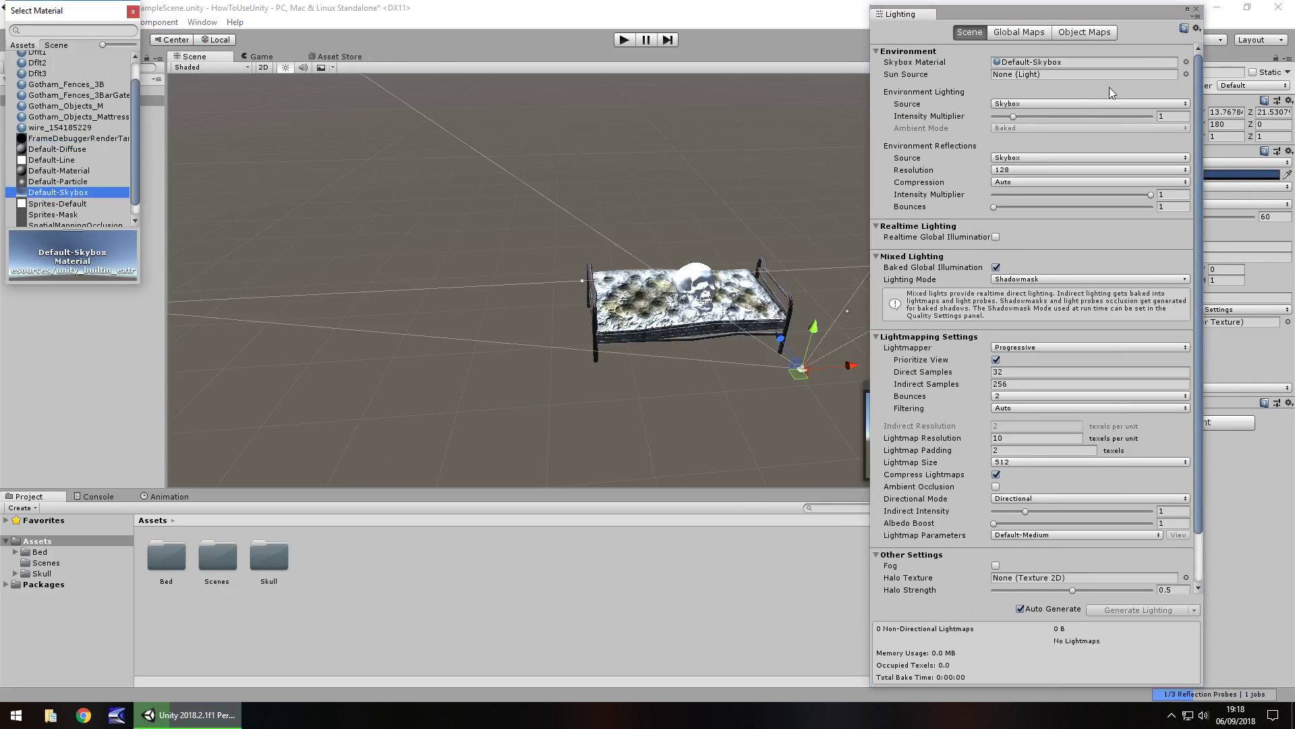
{"action": "left_click", "coordinate": [1196, 8]}
{"action": "left_click", "coordinate": [1196, 8]}
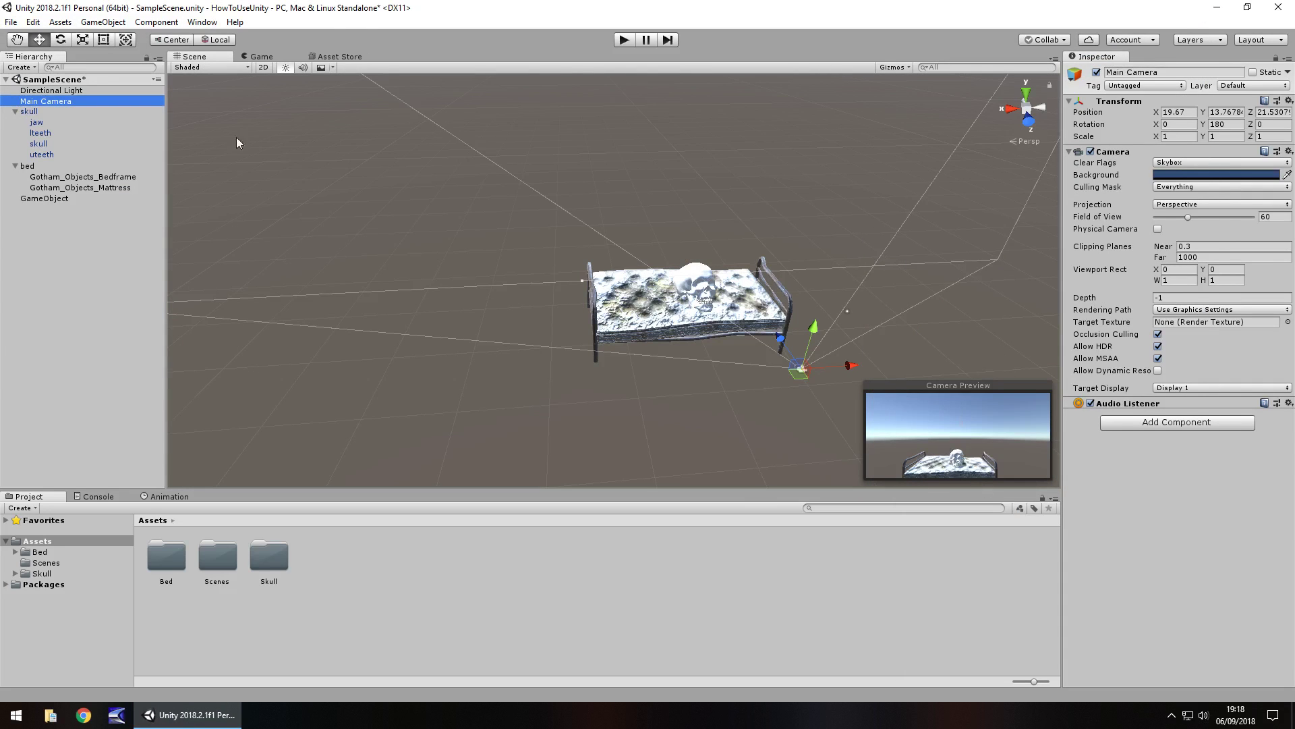
Play-test the new sky, then remove the Rigidbody component from Gotham_Objects_Mattress
{"action": "left_click", "coordinate": [625, 40]}
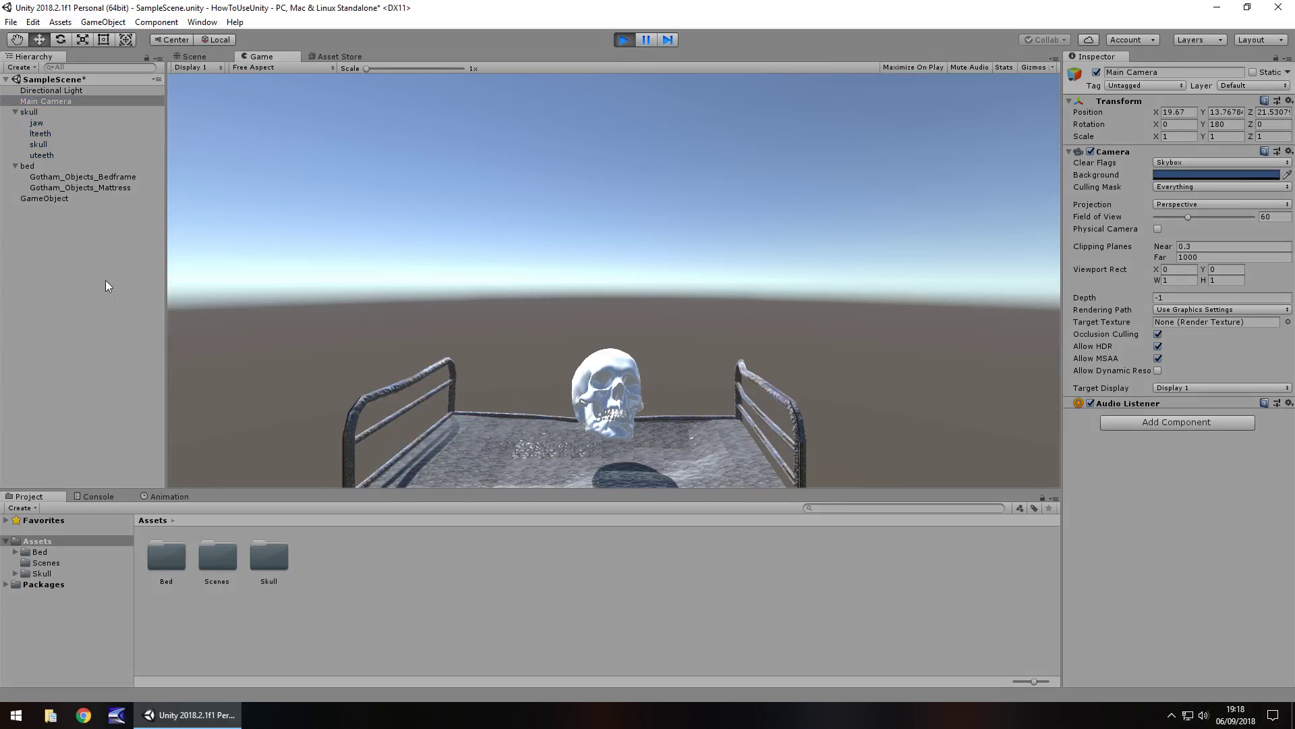
{"action": "left_click", "coordinate": [626, 40]}
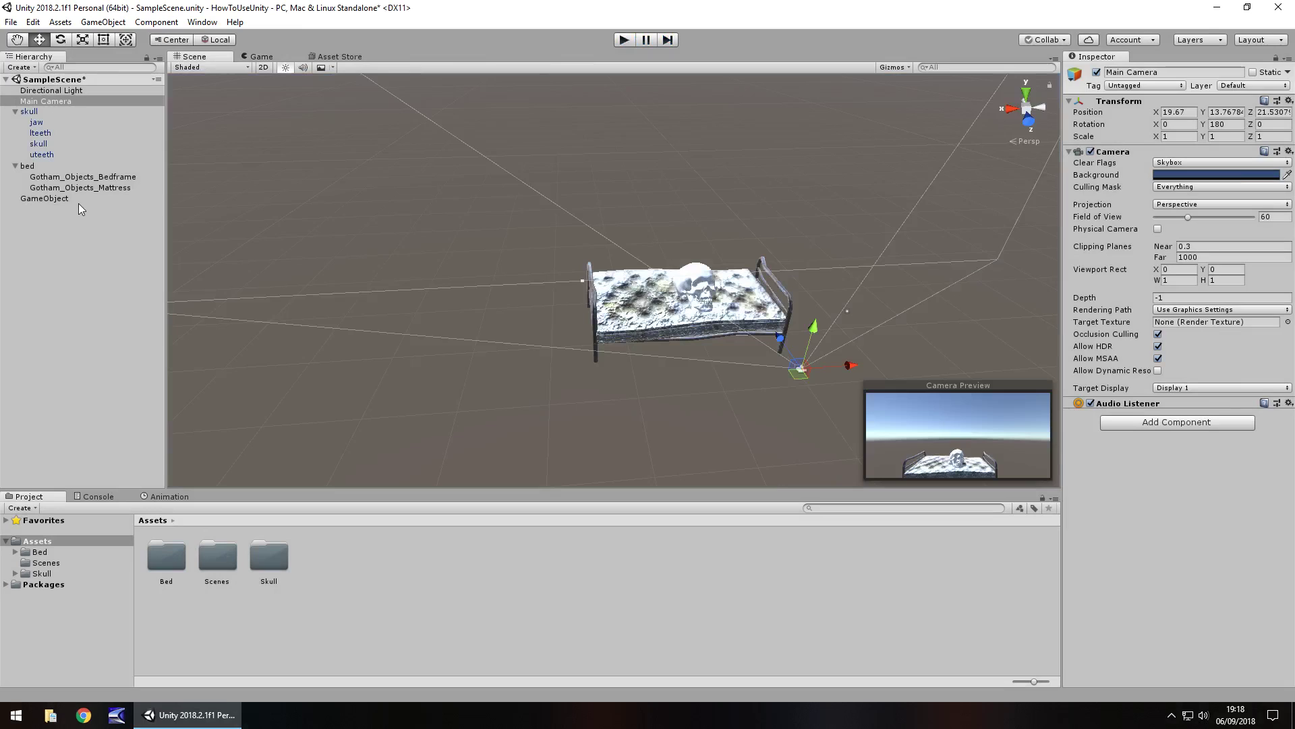
{"action": "left_click", "coordinate": [27, 167]}
{"action": "left_click", "coordinate": [42, 188]}
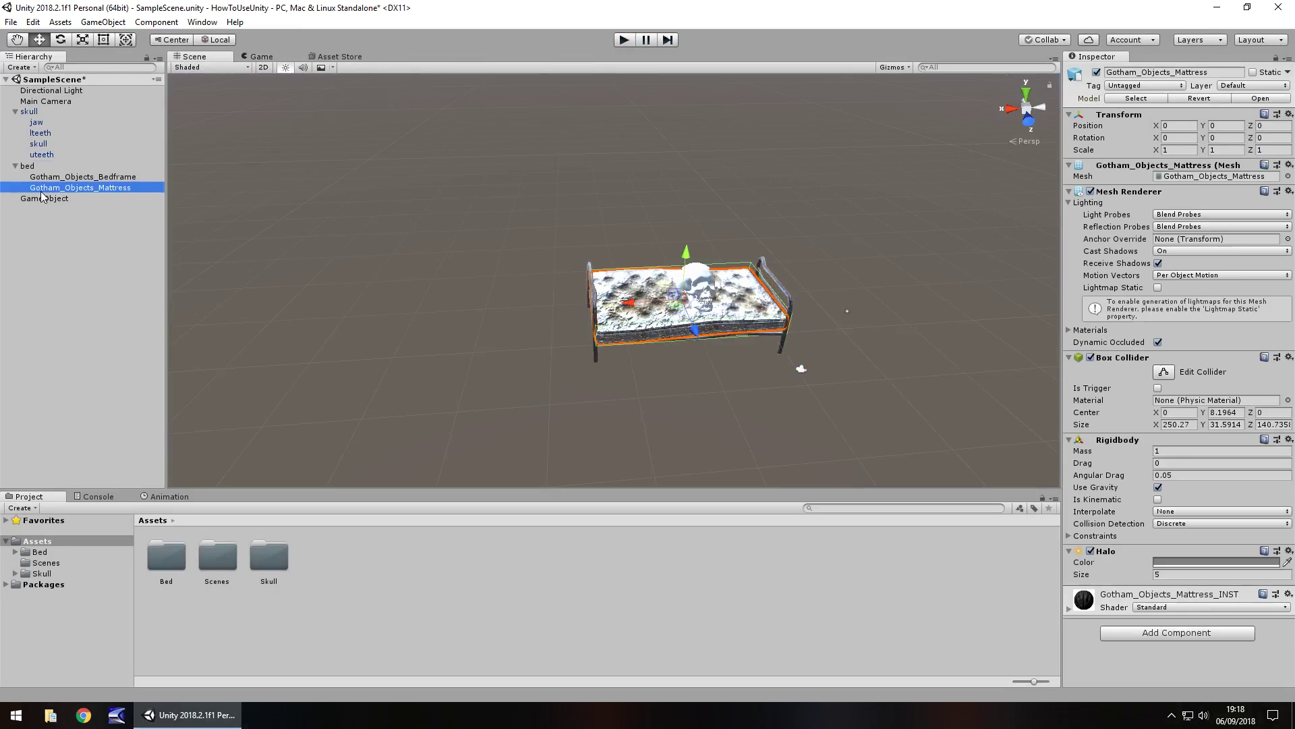
{"action": "right_click", "coordinate": [1117, 442]}
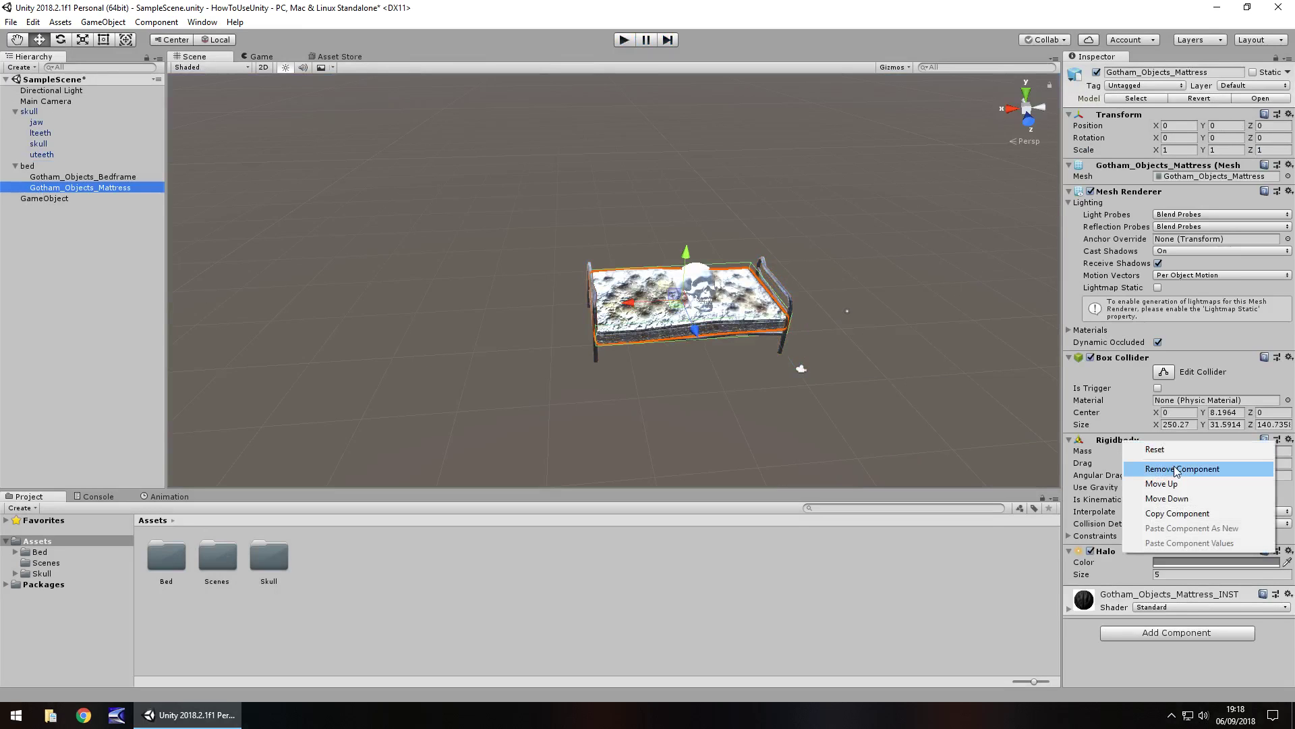
{"action": "left_click", "coordinate": [1178, 470]}
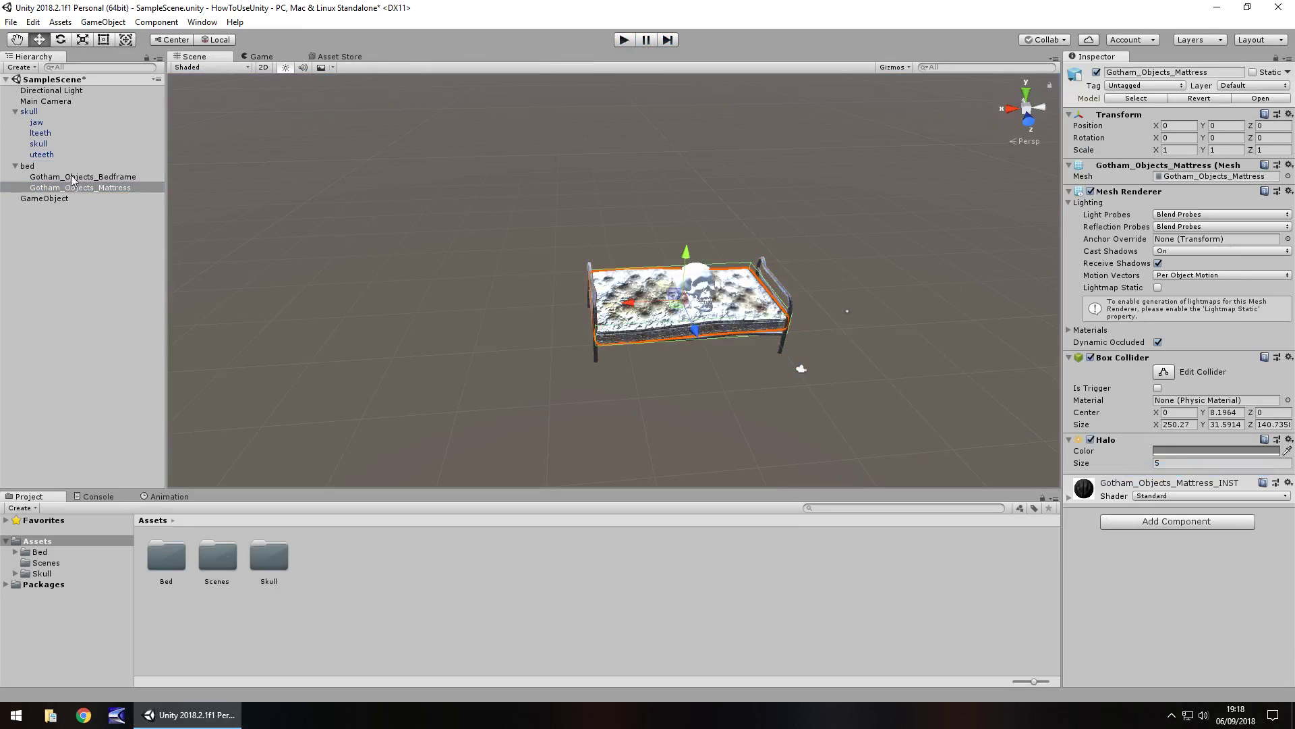
{"action": "left_click", "coordinate": [42, 102]}
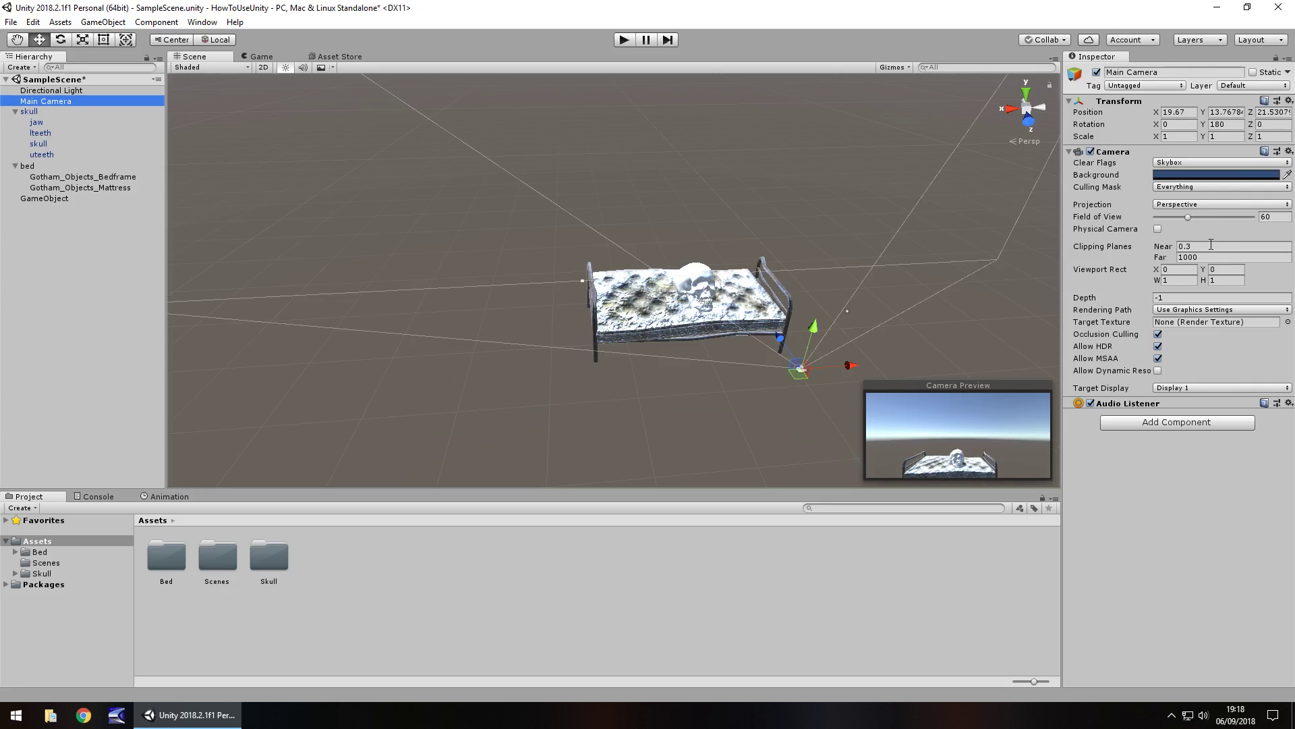
{"action": "left_click_drag", "start_coordinate": [1188, 221], "coordinate": [1220, 230]}
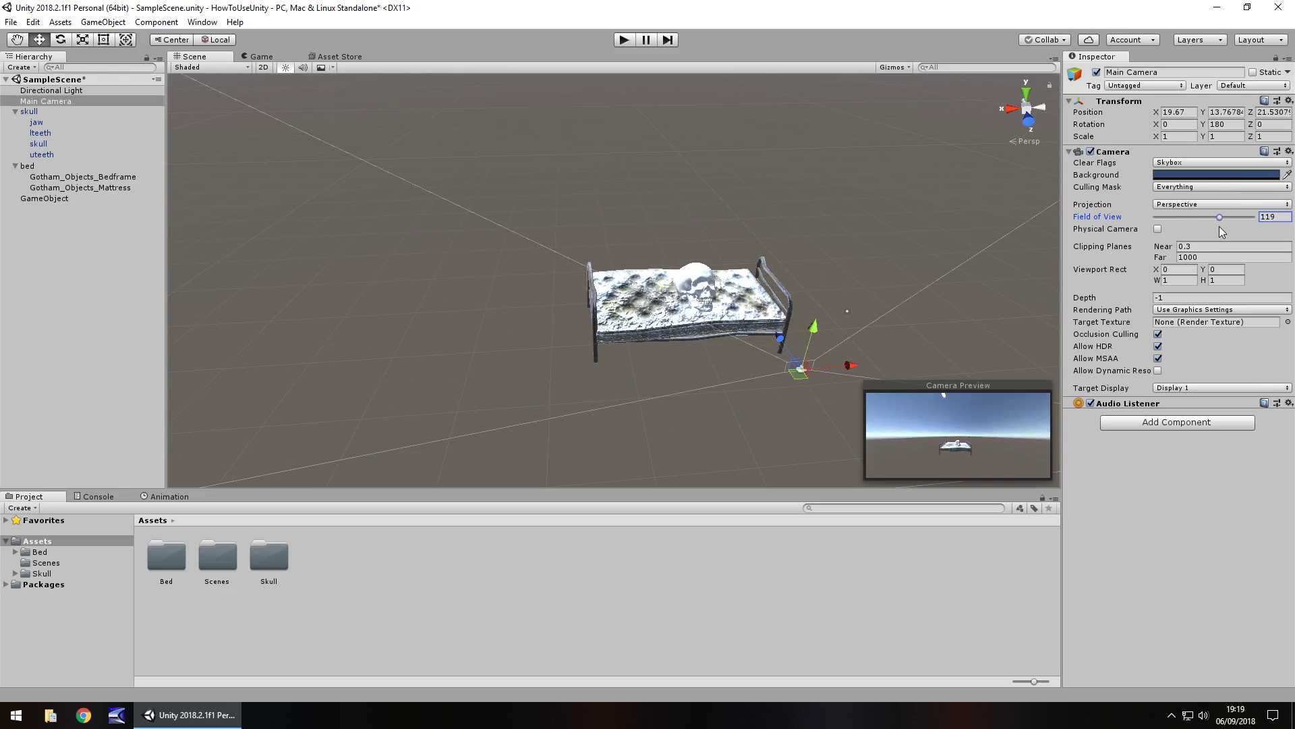
{"action": "key", "text": "ctrl+z"}
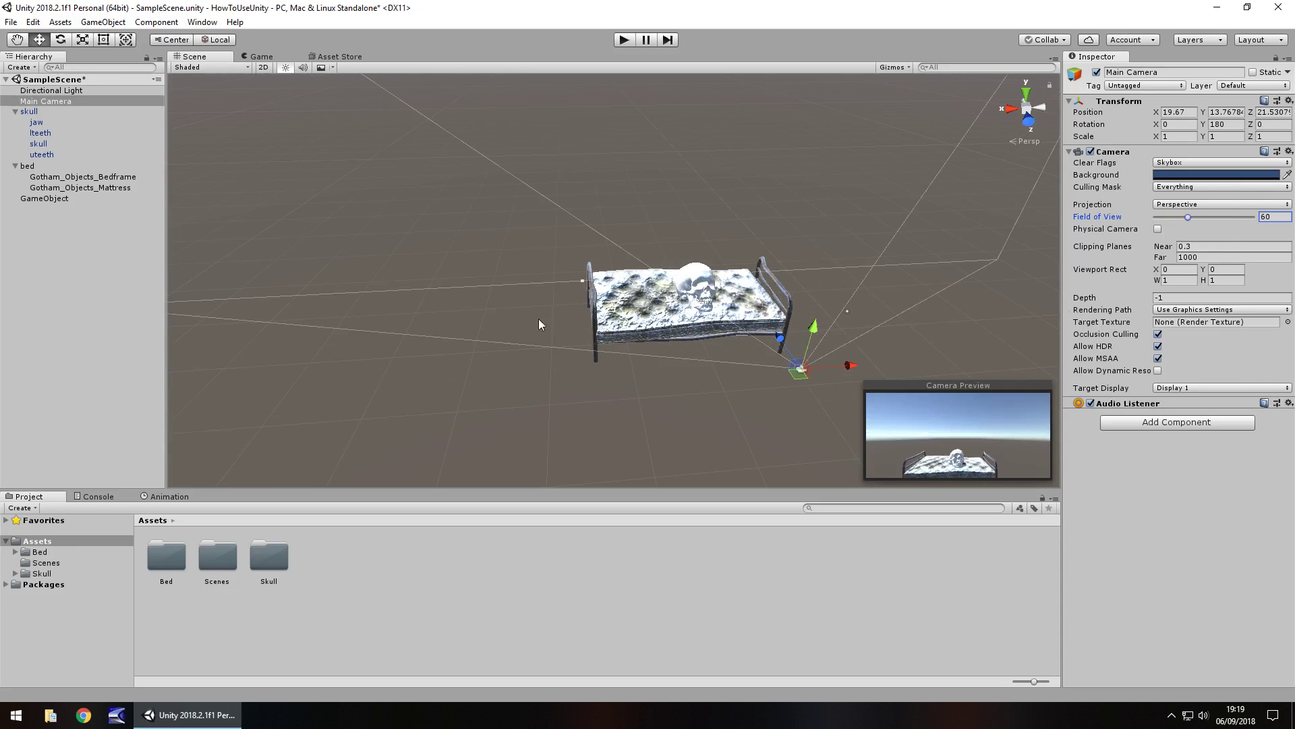
{"action": "middle_click_drag", "start_coordinate": [423, 252], "coordinate": [648, 270]}
{"action": "mouse_move", "coordinate": [647, 269]}
{"action": "left_mouse_down", "text": "alt"}
{"action": "mouse_move", "coordinate": [371, 338]}
{"action": "mouse_move", "coordinate": [659, 281]}
{"action": "left_mouse_up", "text": "alt"}
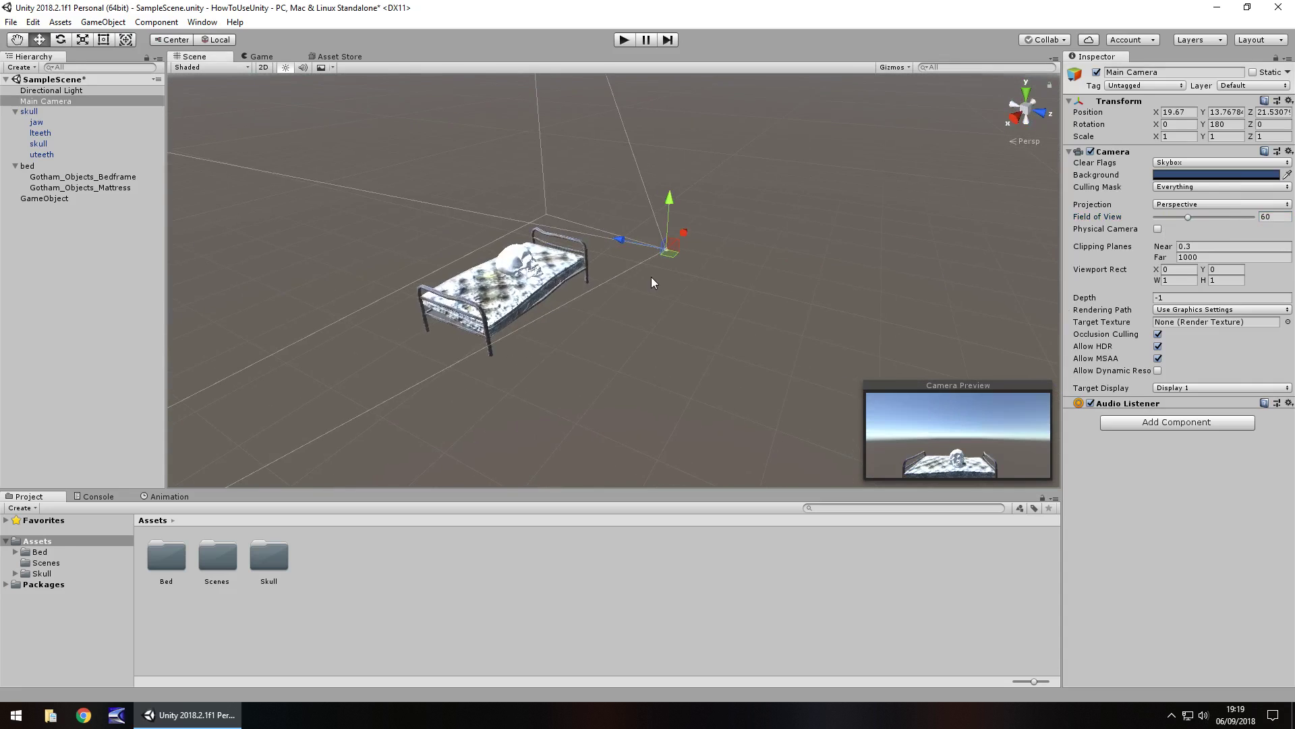
{"action": "middle_click_drag", "start_coordinate": [659, 281], "coordinate": [761, 314]}
{"action": "scroll", "coordinate": [762, 307], "scroll_direction": "down", "scroll_amount": 1}
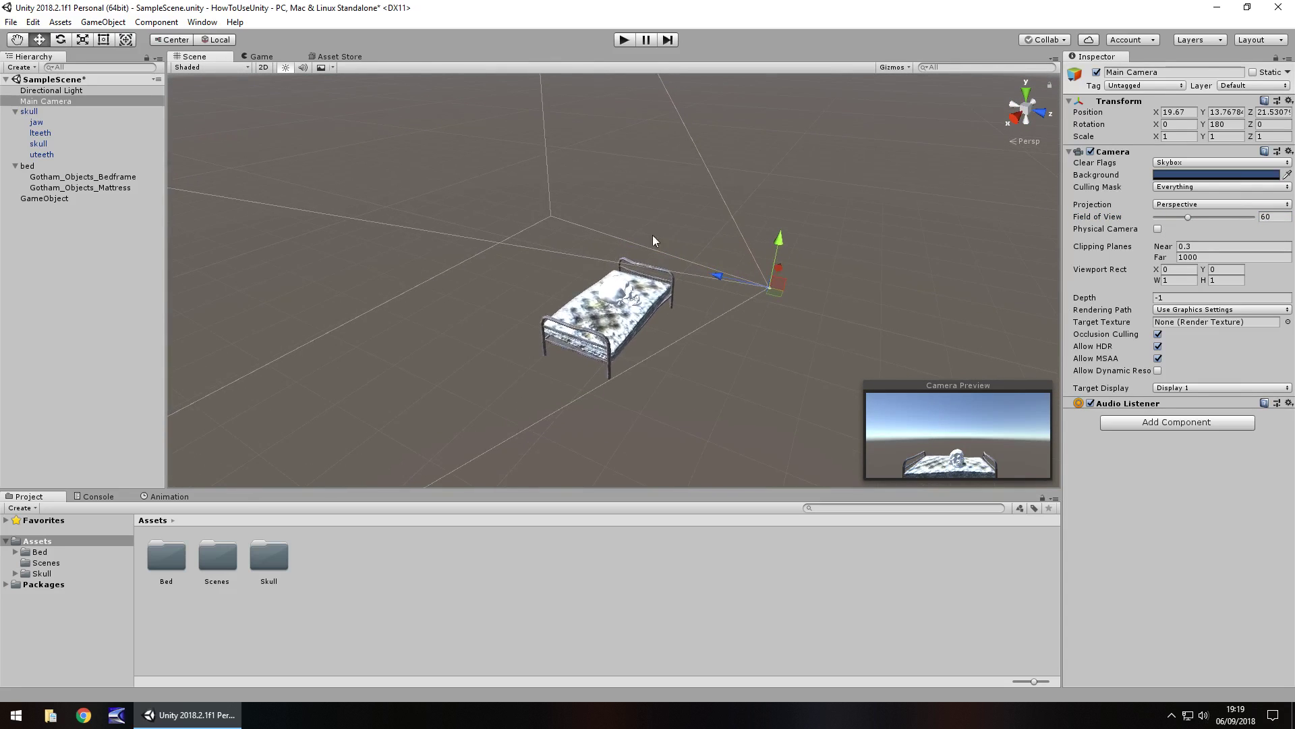
Add a new Camera and move it to 21.7, 12.74, -29.6
{"action": "left_click", "coordinate": [106, 24]}
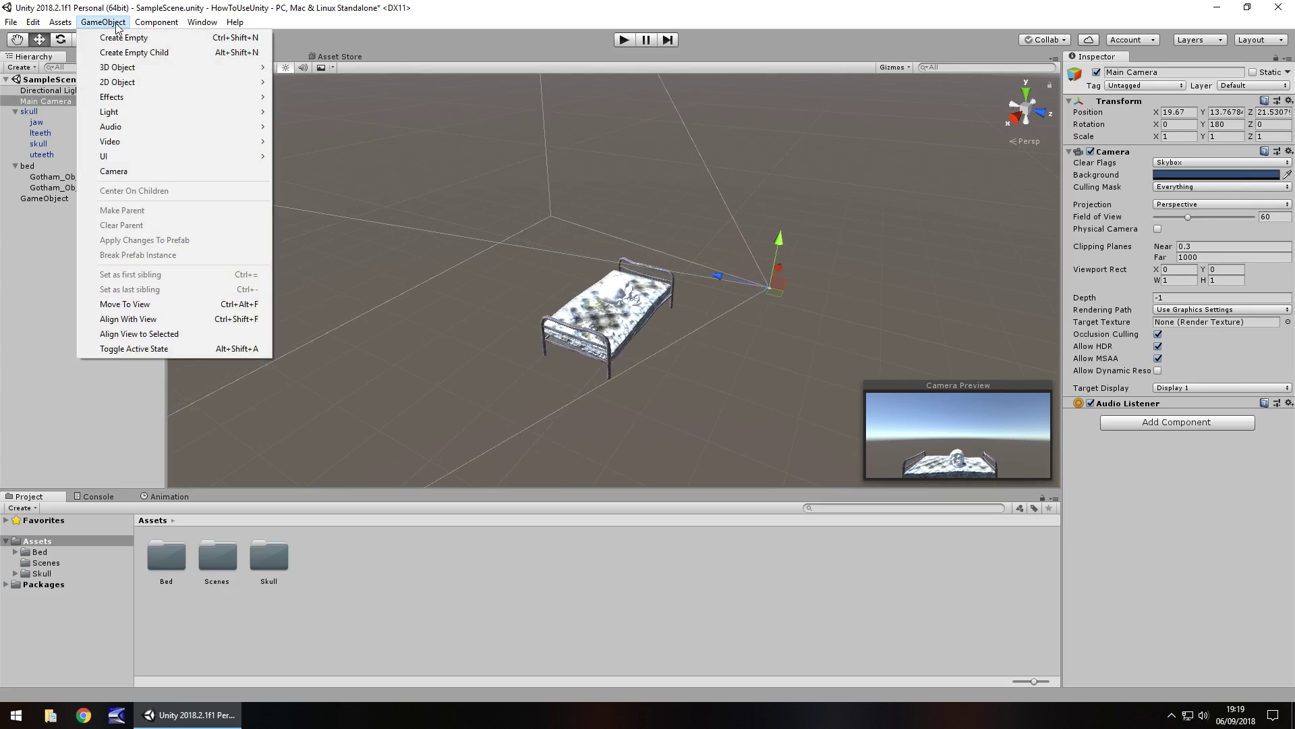
{"action": "left_click", "coordinate": [136, 171]}
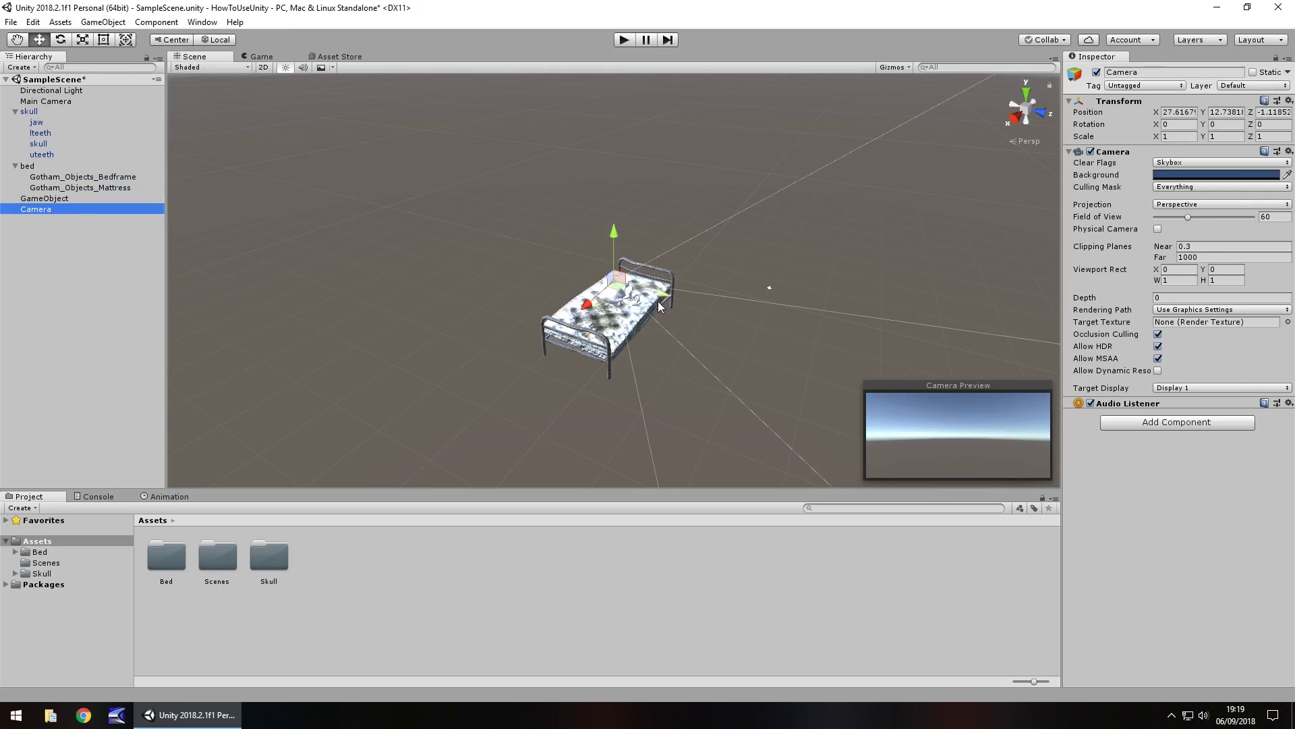
{"action": "left_click_drag", "start_coordinate": [665, 294], "coordinate": [464, 257]}
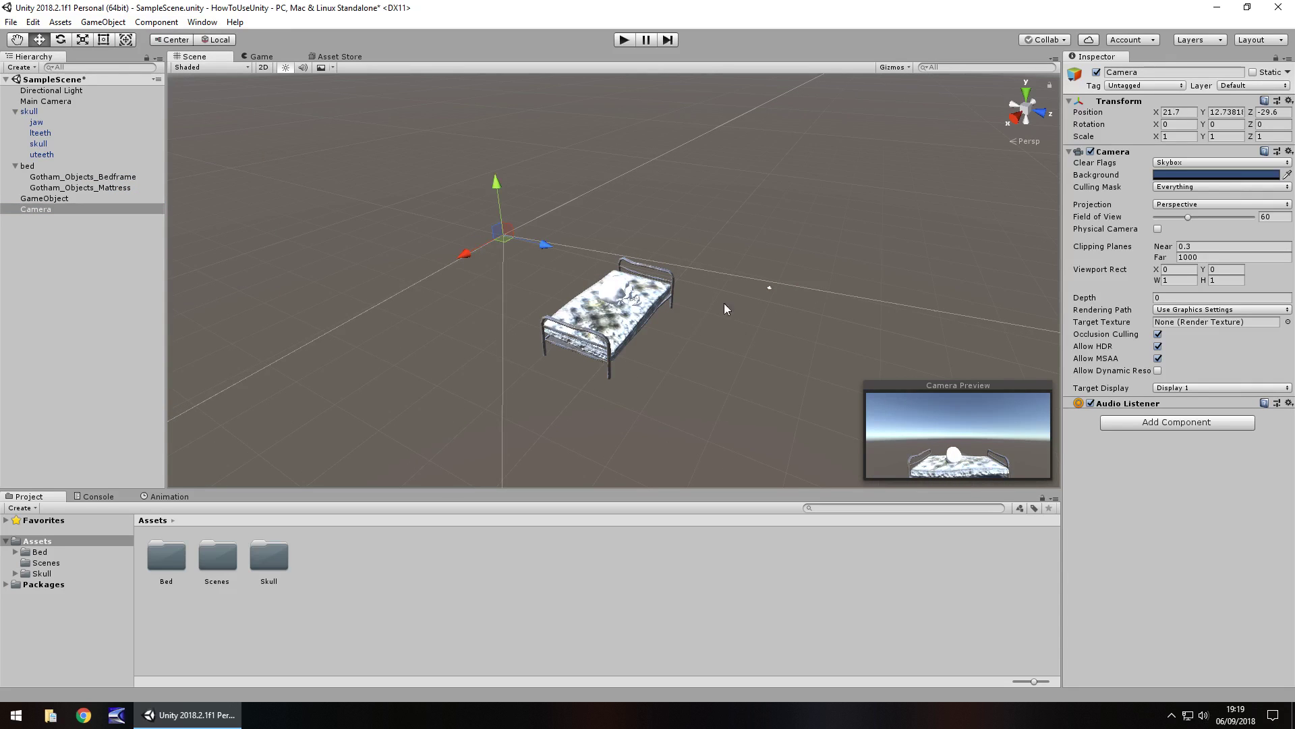
Play-test the new camera, then reorder Main Camera below Camera and play again
{"action": "left_click", "coordinate": [624, 41]}
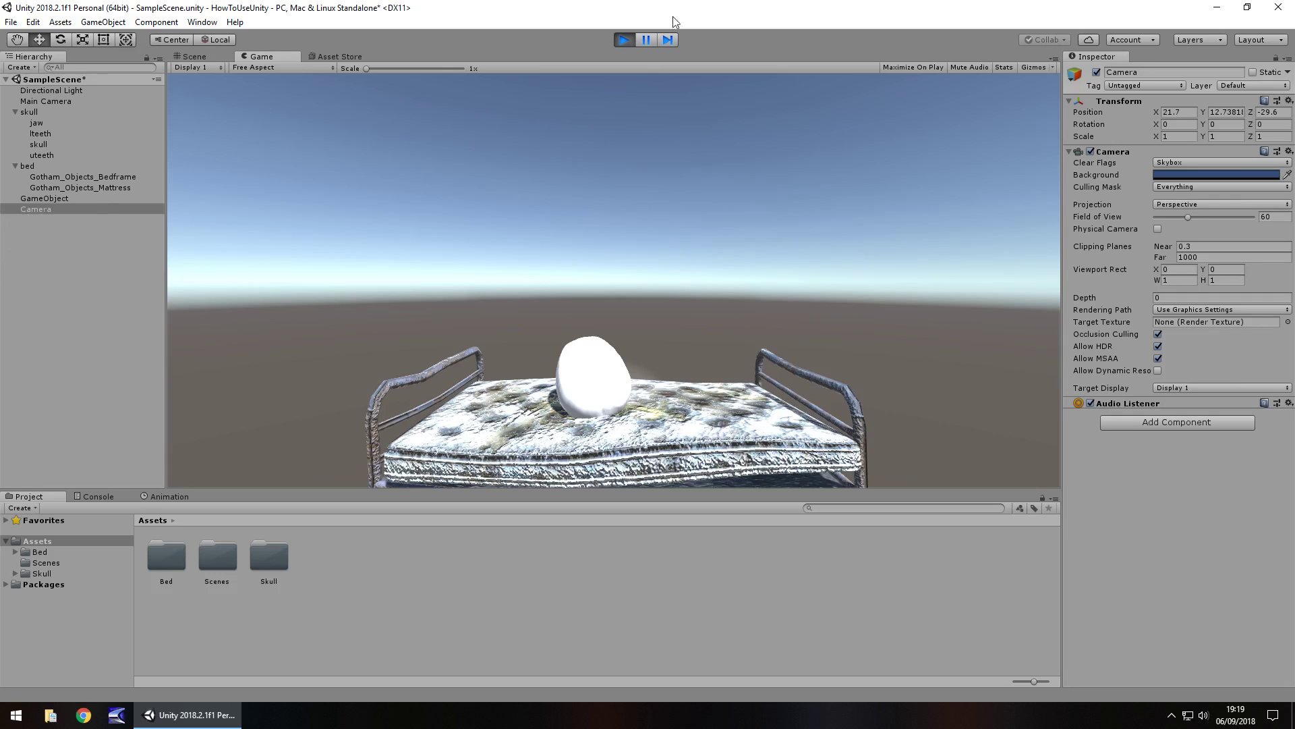
{"action": "left_click", "coordinate": [624, 40]}
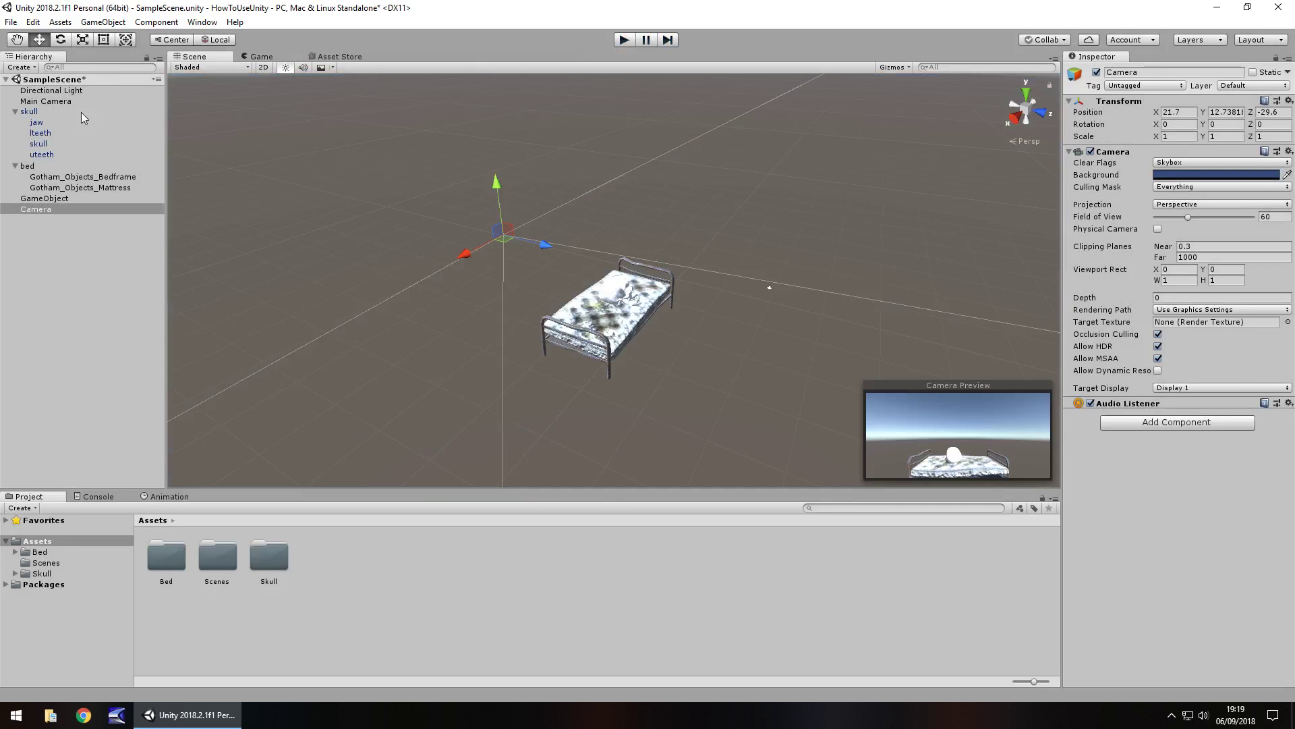
{"action": "left_click_drag", "start_coordinate": [49, 100], "coordinate": [47, 213]}
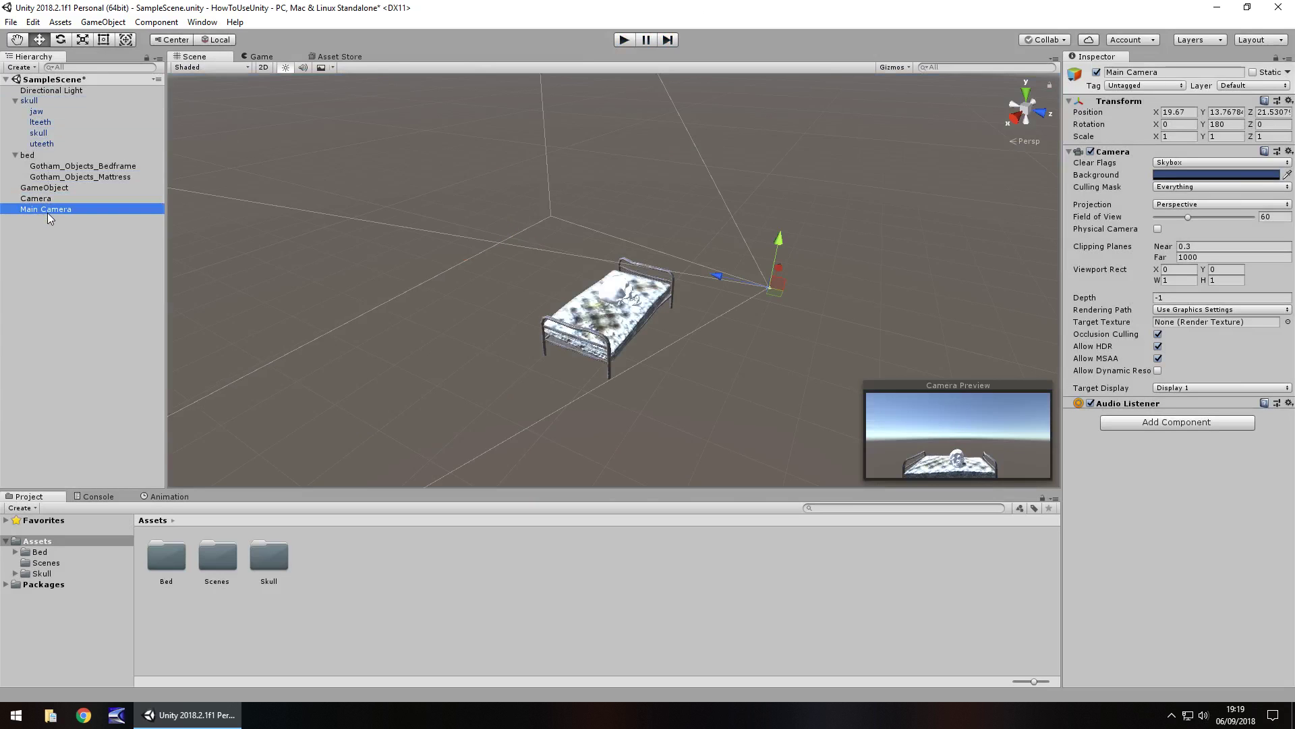
{"action": "left_click", "coordinate": [623, 40]}
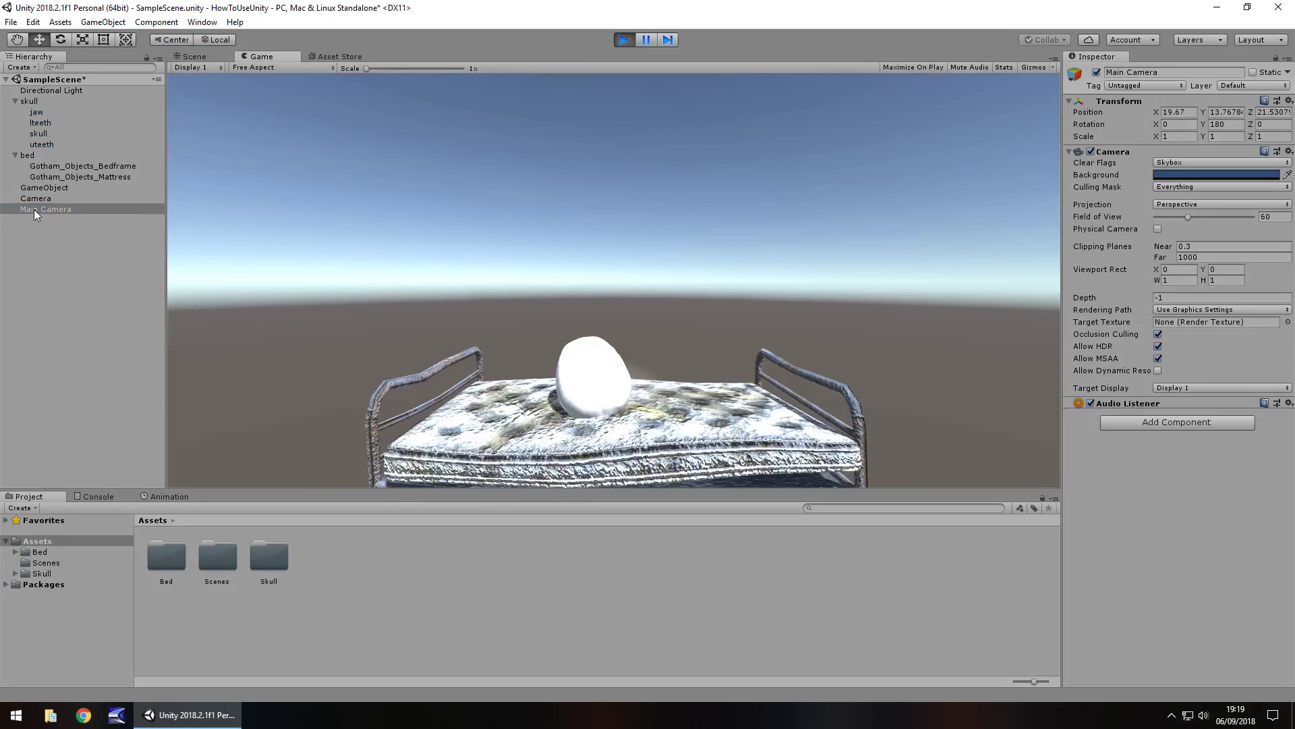
During play, toggle Camera off and on repeatedly to flip between the two camera views
{"action": "left_click", "coordinate": [35, 200]}
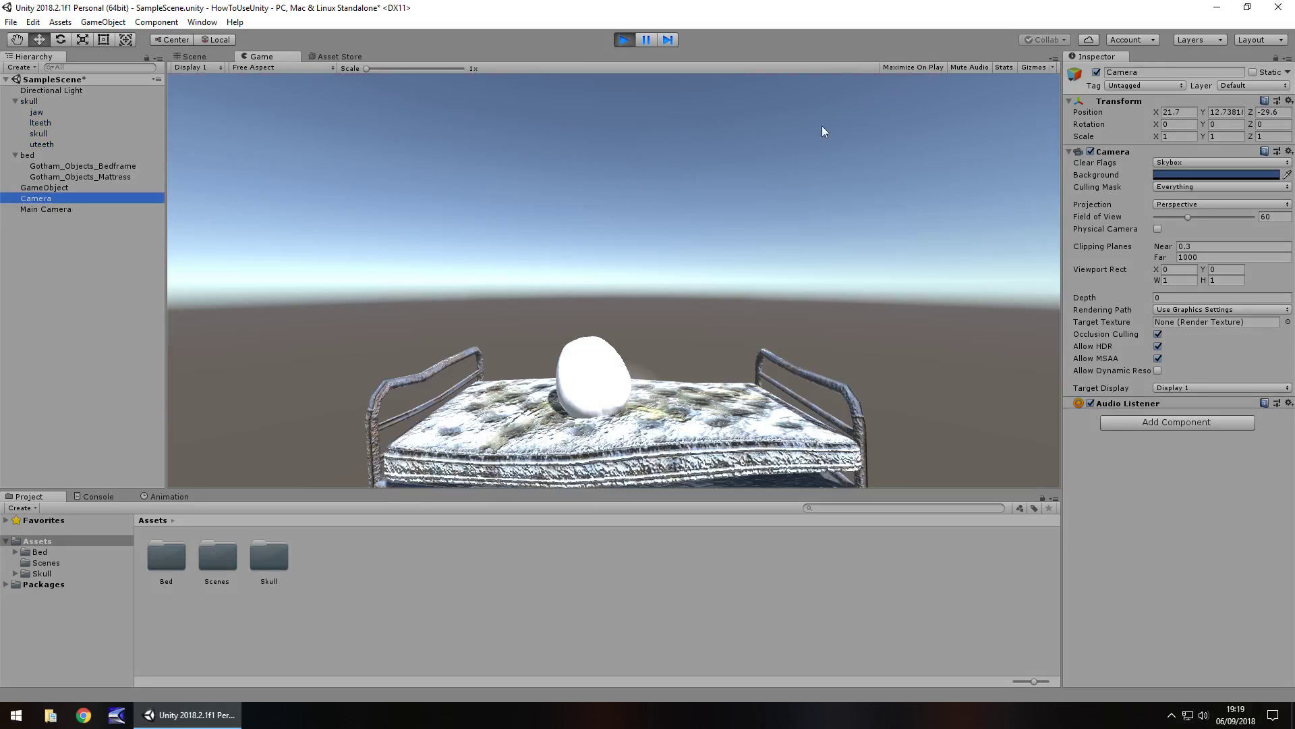
{"action": "left_click", "coordinate": [1097, 72]}
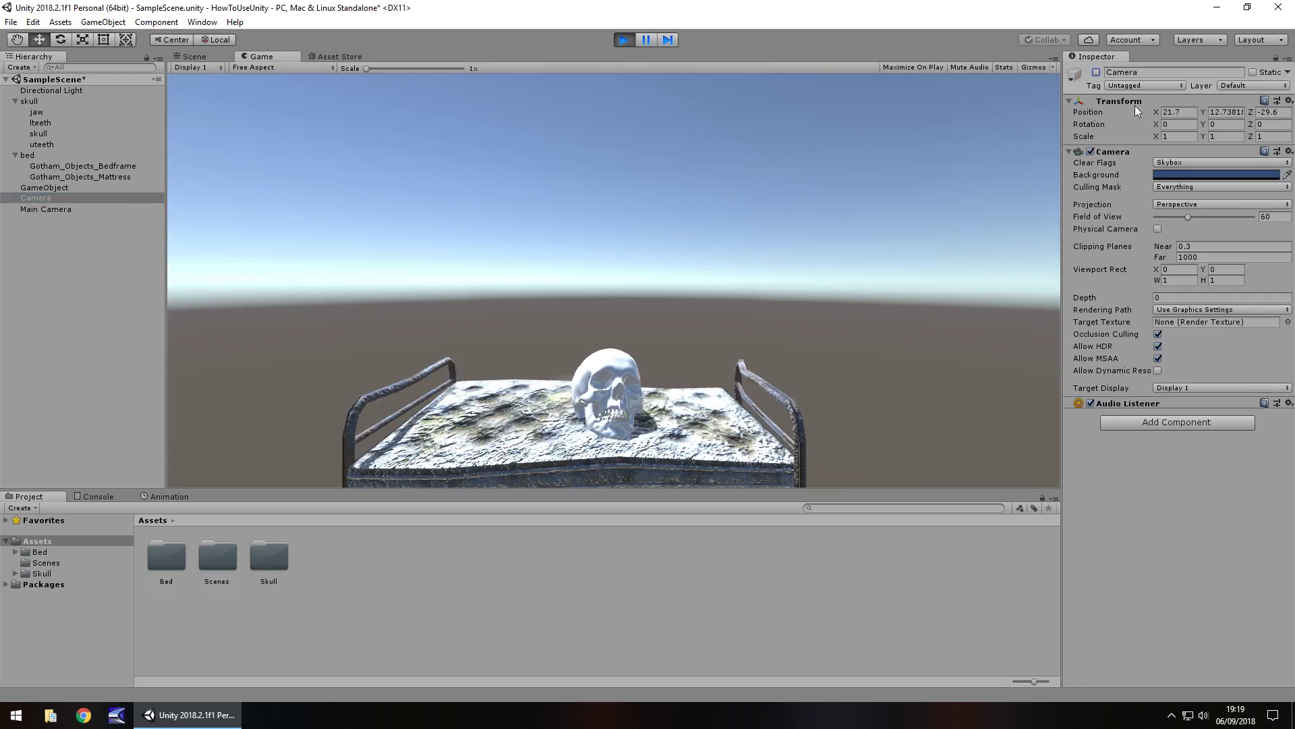
{"action": "left_click", "coordinate": [1095, 71]}
{"action": "left_click", "coordinate": [1096, 72]}
{"action": "left_click", "coordinate": [1096, 71]}
{"action": "left_click", "coordinate": [1096, 72]}
{"action": "left_click", "coordinate": [1096, 71]}
{"action": "left_click", "coordinate": [1096, 71]}
{"action": "left_click", "coordinate": [1096, 72]}
{"action": "left_click", "coordinate": [1096, 71]}
{"action": "left_click", "coordinate": [1096, 72]}
{"action": "left_click", "coordinate": [1095, 71]}
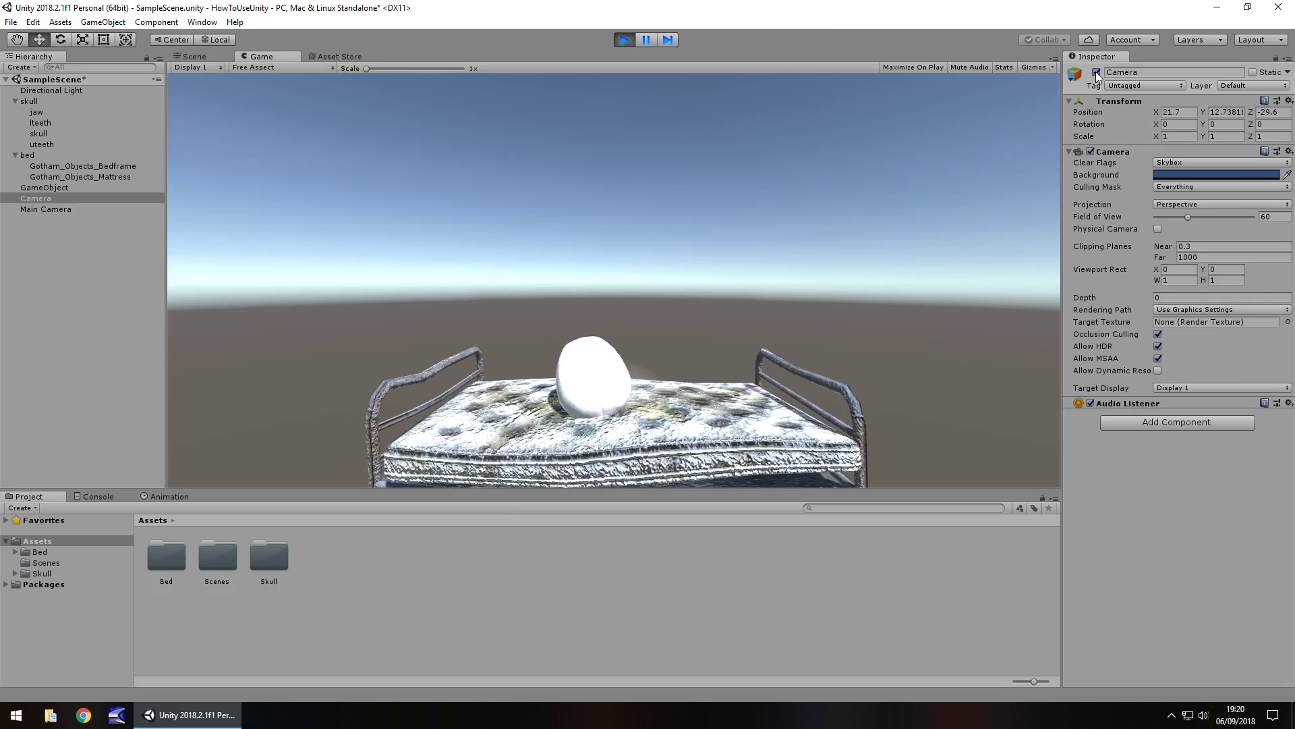
{"action": "left_click", "coordinate": [1095, 71]}
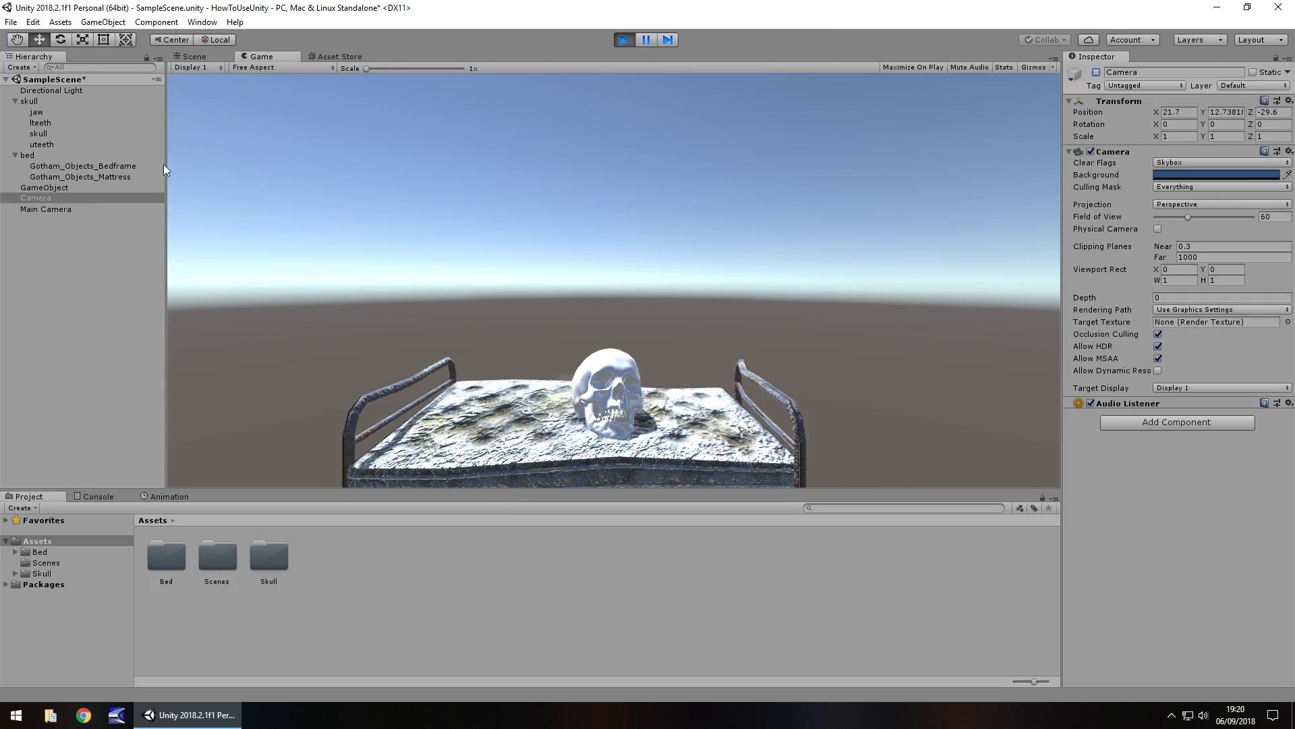
Turn Main Camera around its Y axis, then stop play so its rotation reverts to 180
{"action": "left_click", "coordinate": [48, 211]}
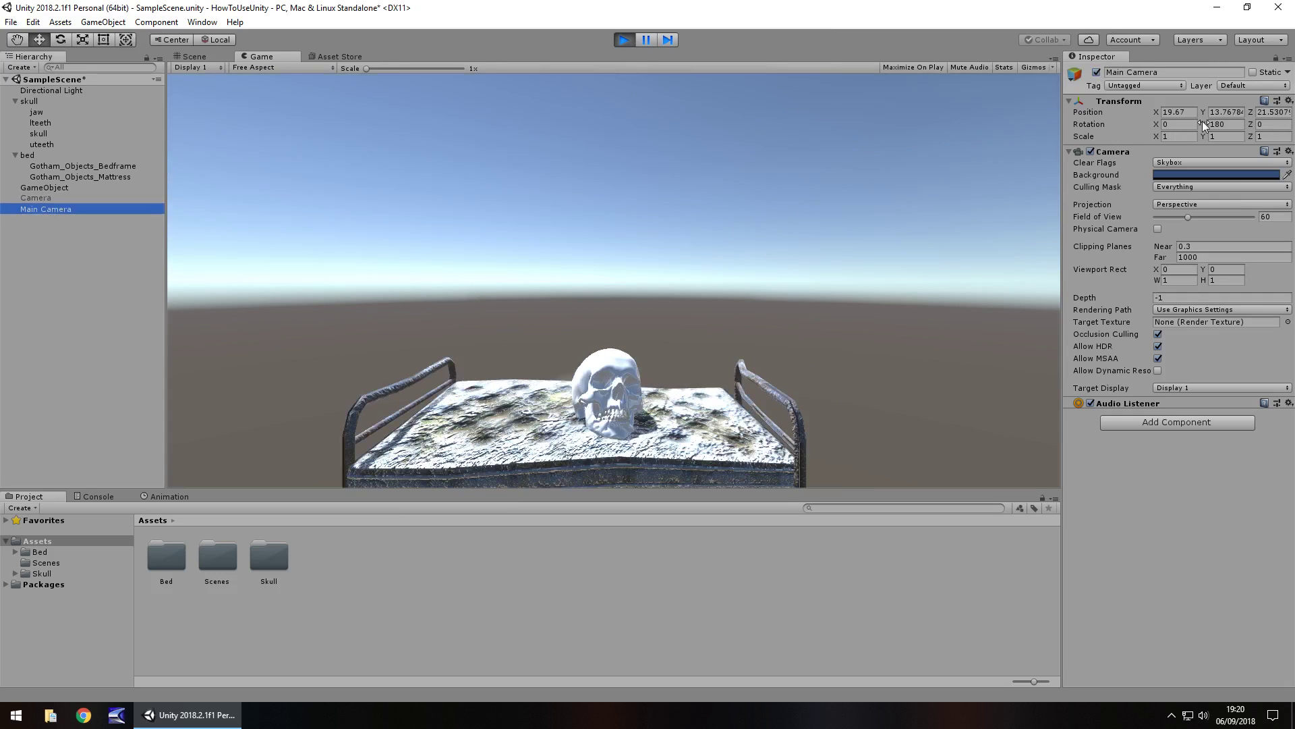
{"action": "left_click_drag", "start_coordinate": [1202, 120], "coordinate": [493, 190]}
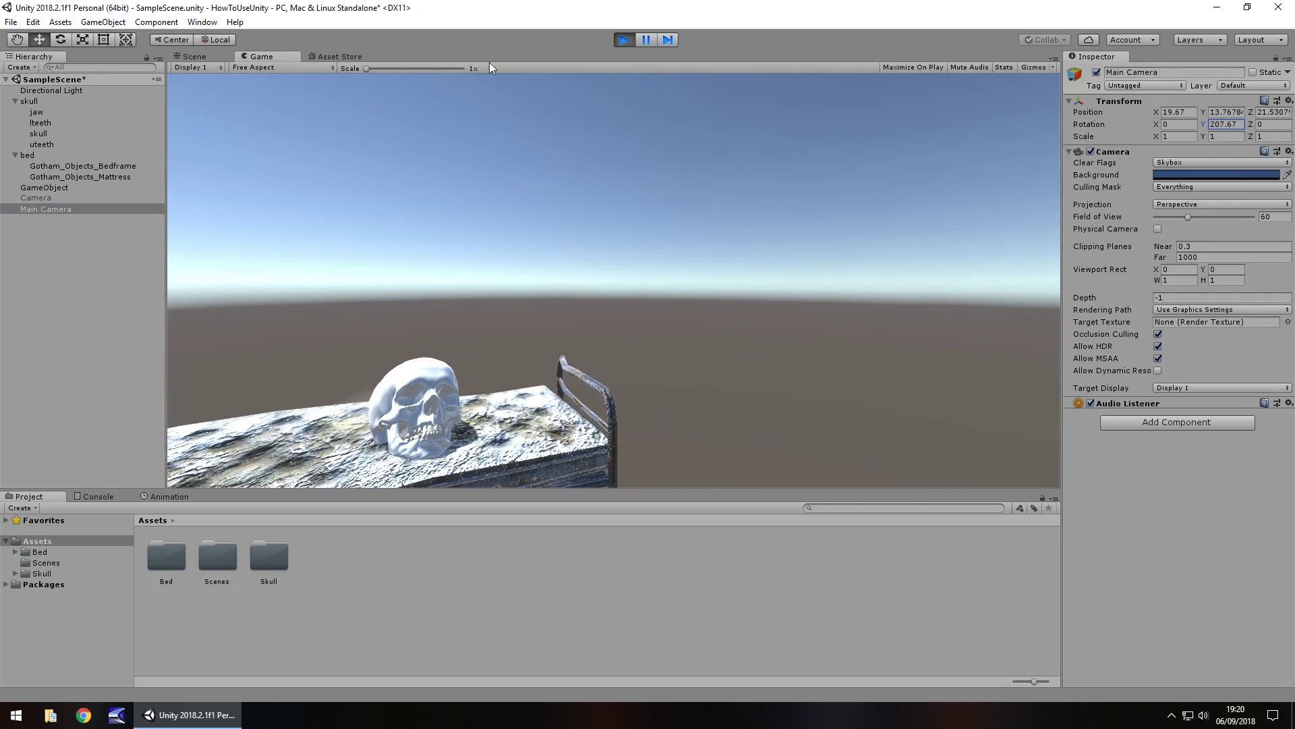
{"action": "left_click", "coordinate": [625, 41]}
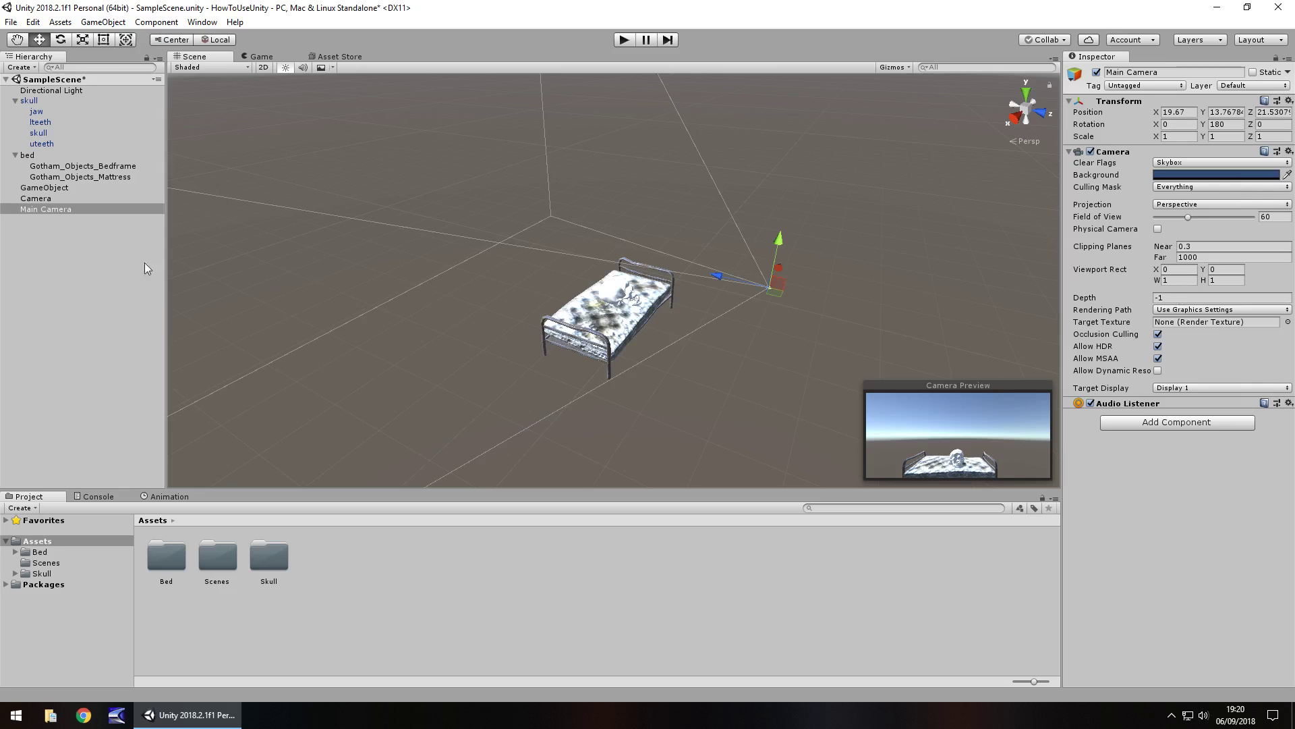
{"action": "key", "text": "ctrl+p"}
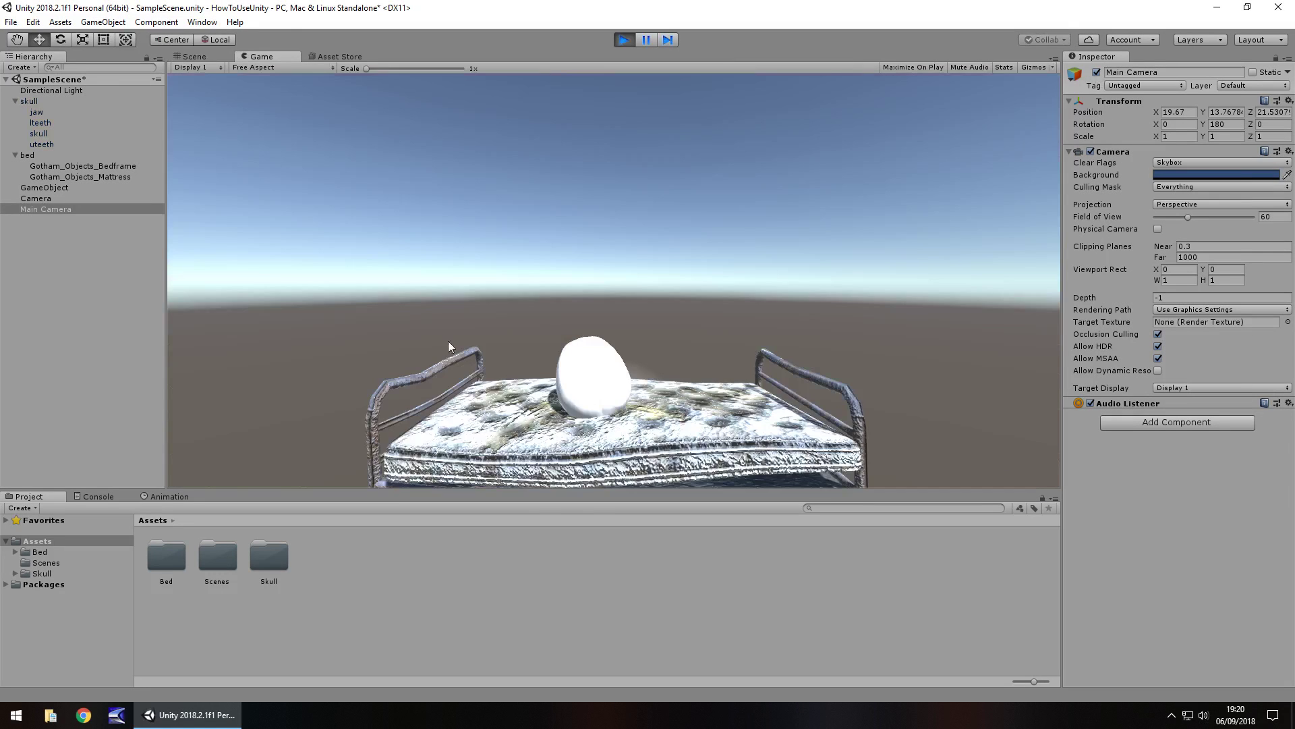
{"action": "left_click", "coordinate": [44, 198]}
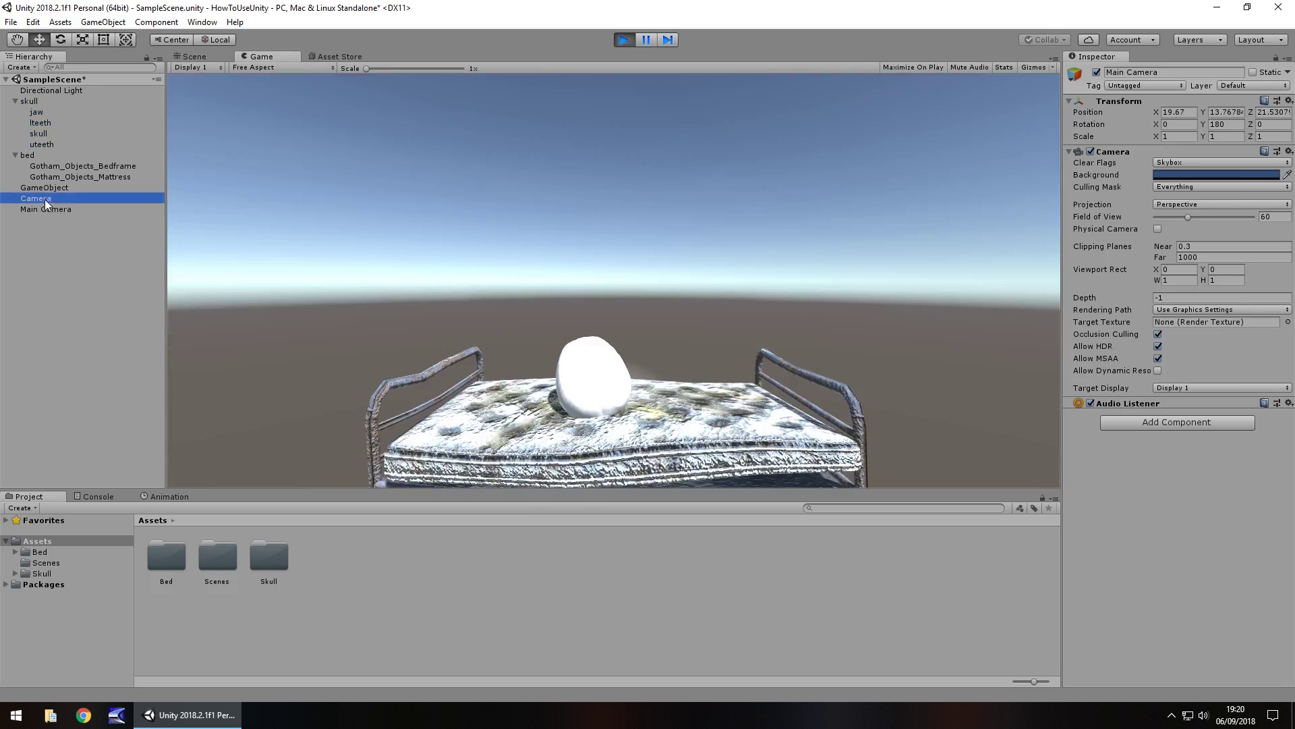
{"action": "left_click", "coordinate": [1096, 72]}
{"action": "left_click", "coordinate": [1096, 72]}
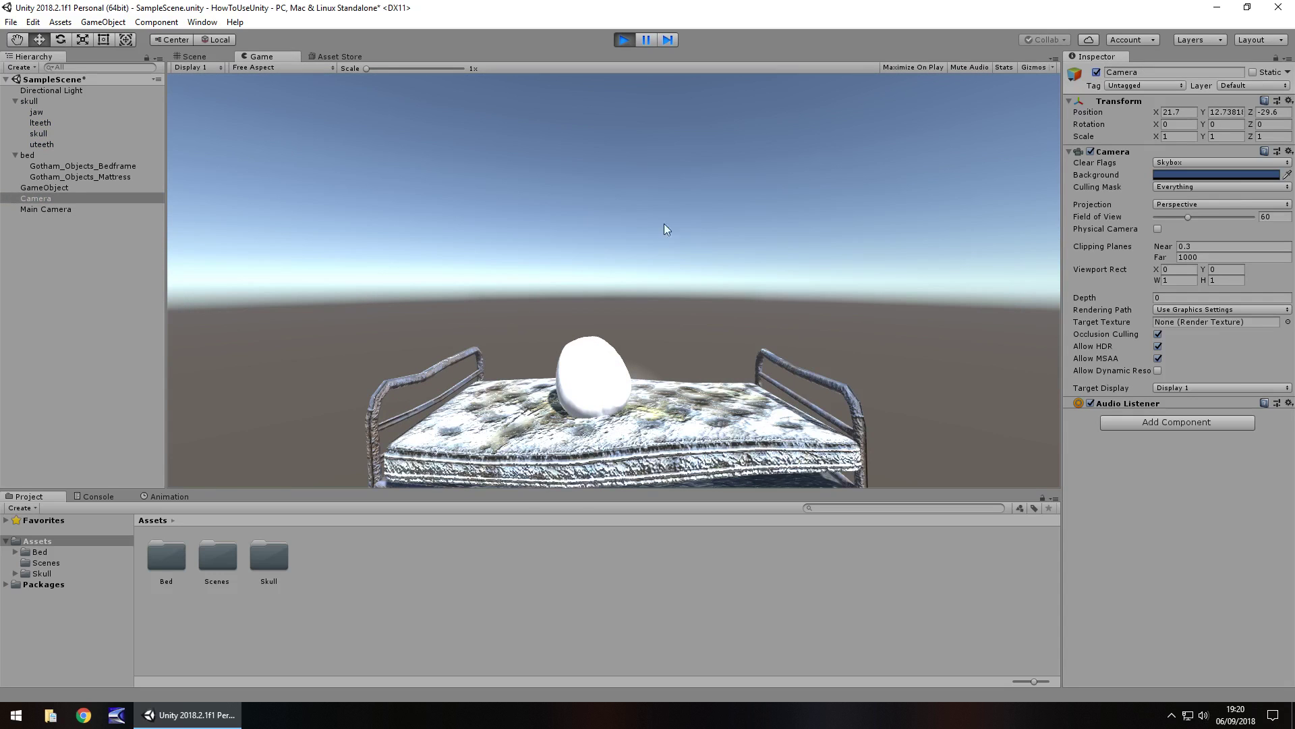
{"action": "left_click", "coordinate": [619, 40]}
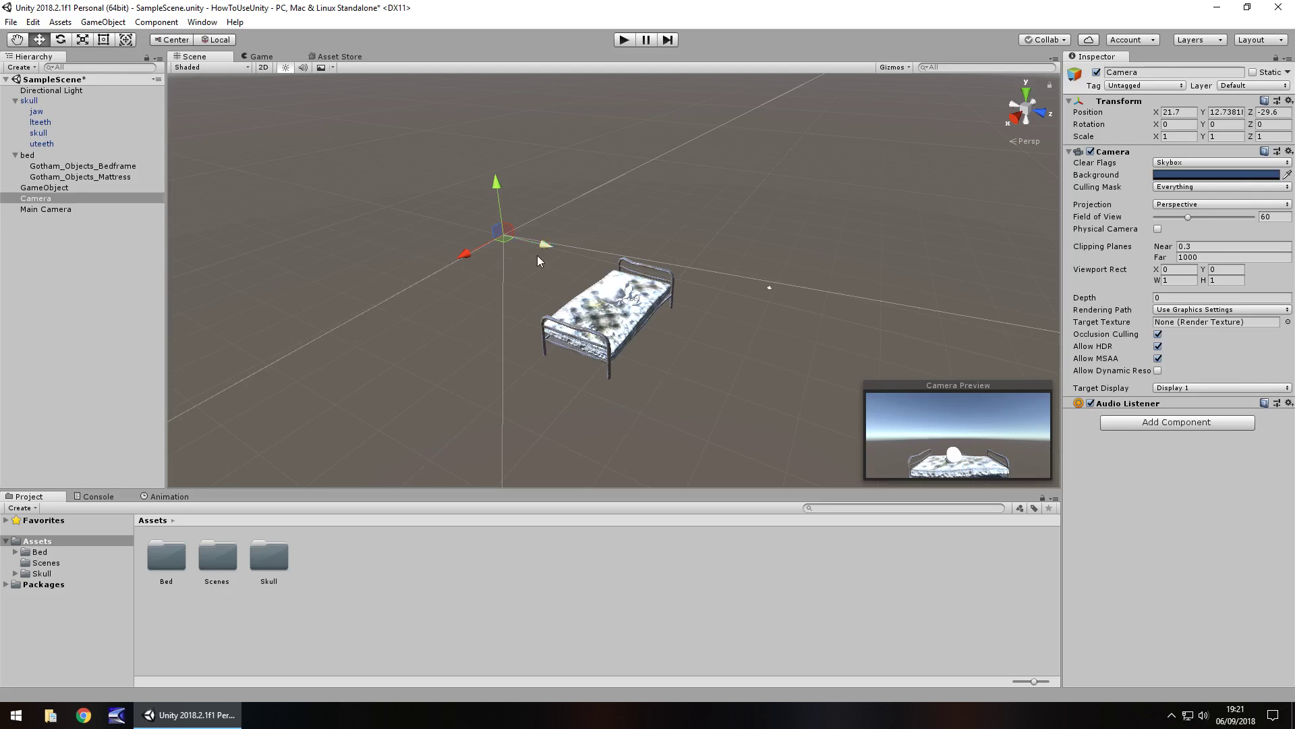
Move Camera to X -1.7 with Y rotation 31.56 and duplicate it as Camera (1)
{"action": "left_click_drag", "start_coordinate": [475, 255], "coordinate": [556, 216]}
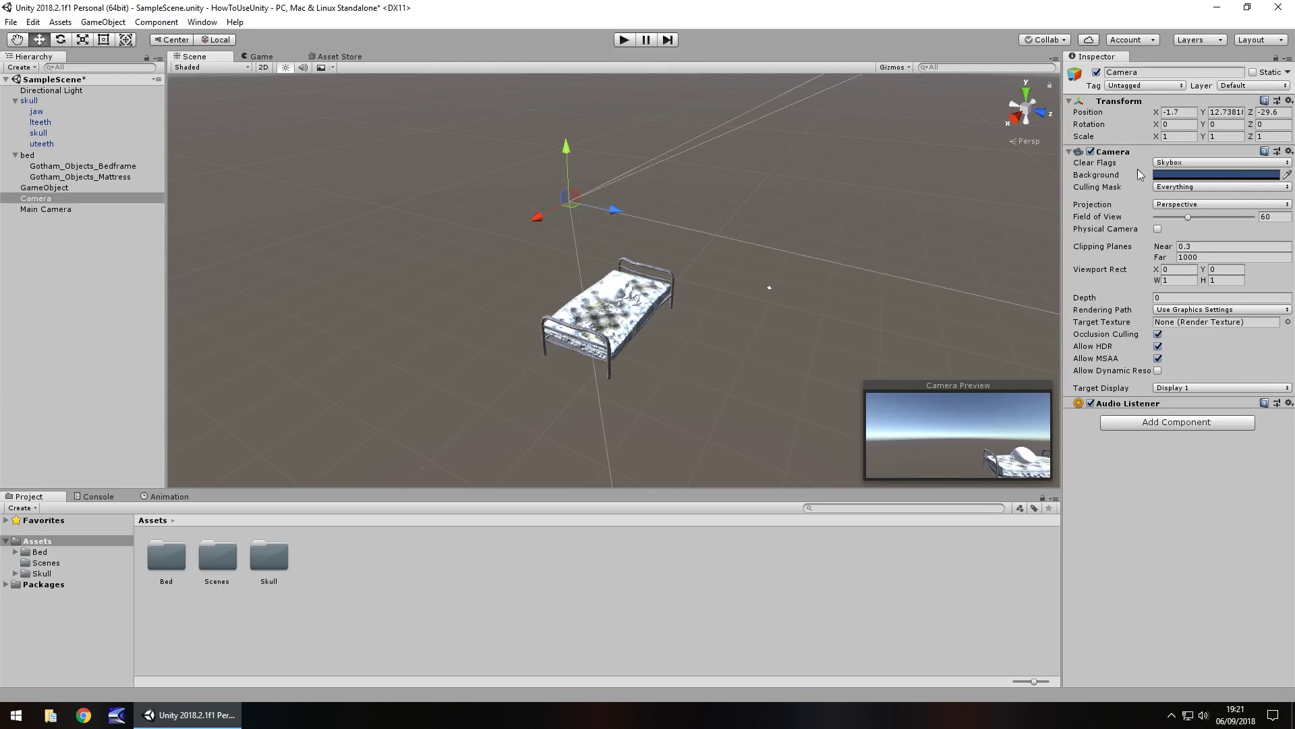
{"action": "left_click_drag", "start_coordinate": [1205, 124], "coordinate": [595, 172]}
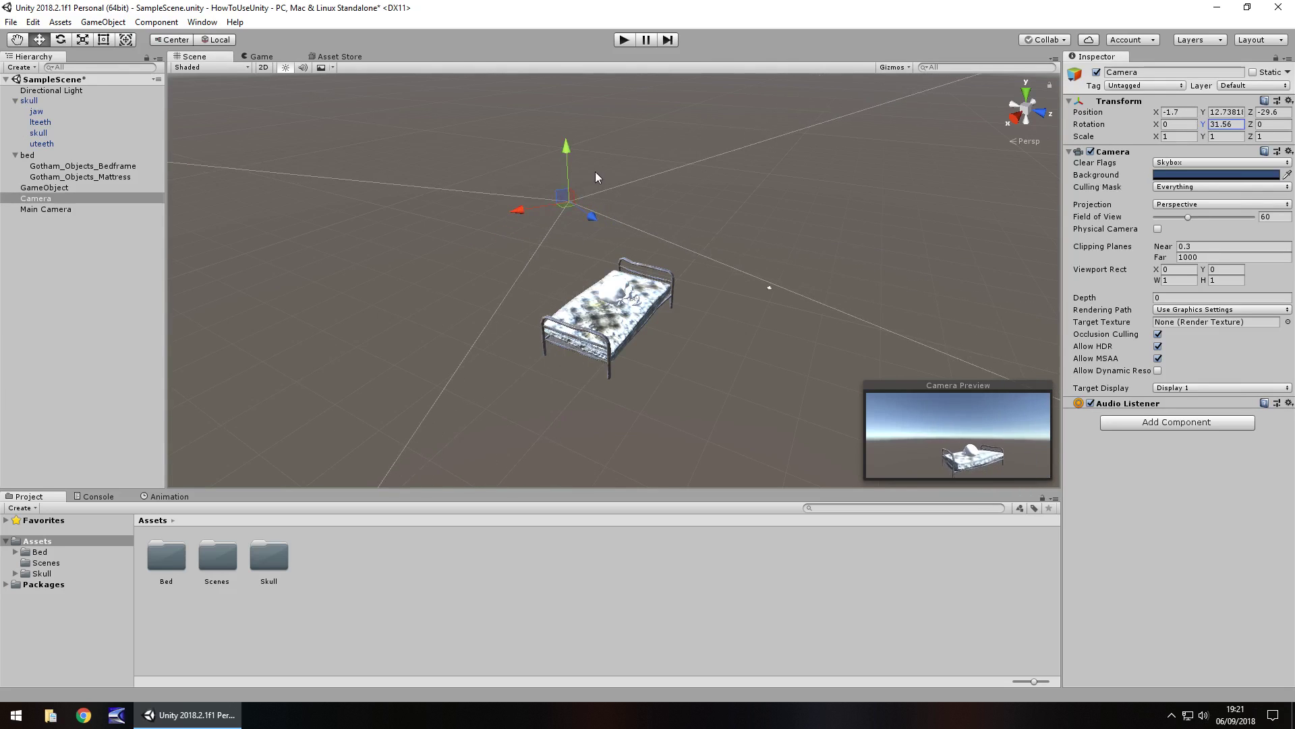
{"action": "left_click", "coordinate": [49, 201]}
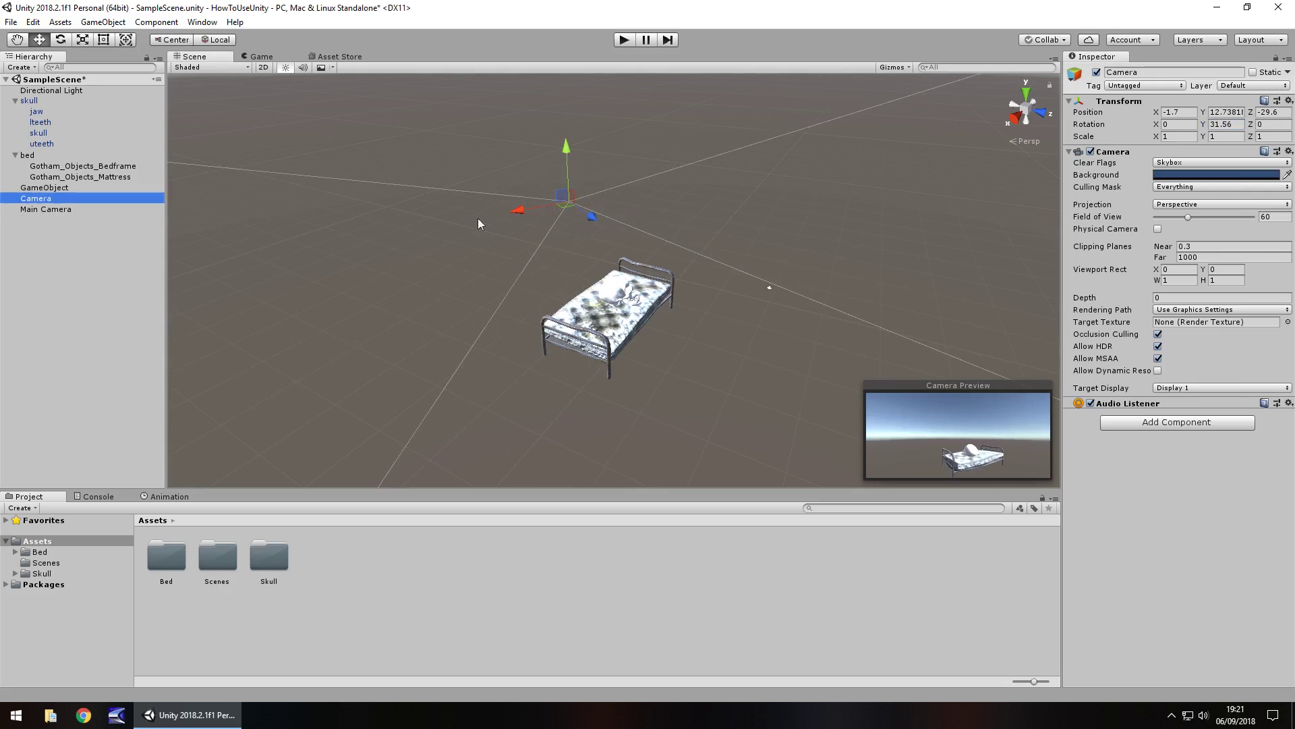
{"action": "key", "text": "ctrl+d"}
Place Camera (1) at X 49.2 with Y rotation -25.4 and play-test the cameras
{"action": "left_click", "coordinate": [1225, 124]}
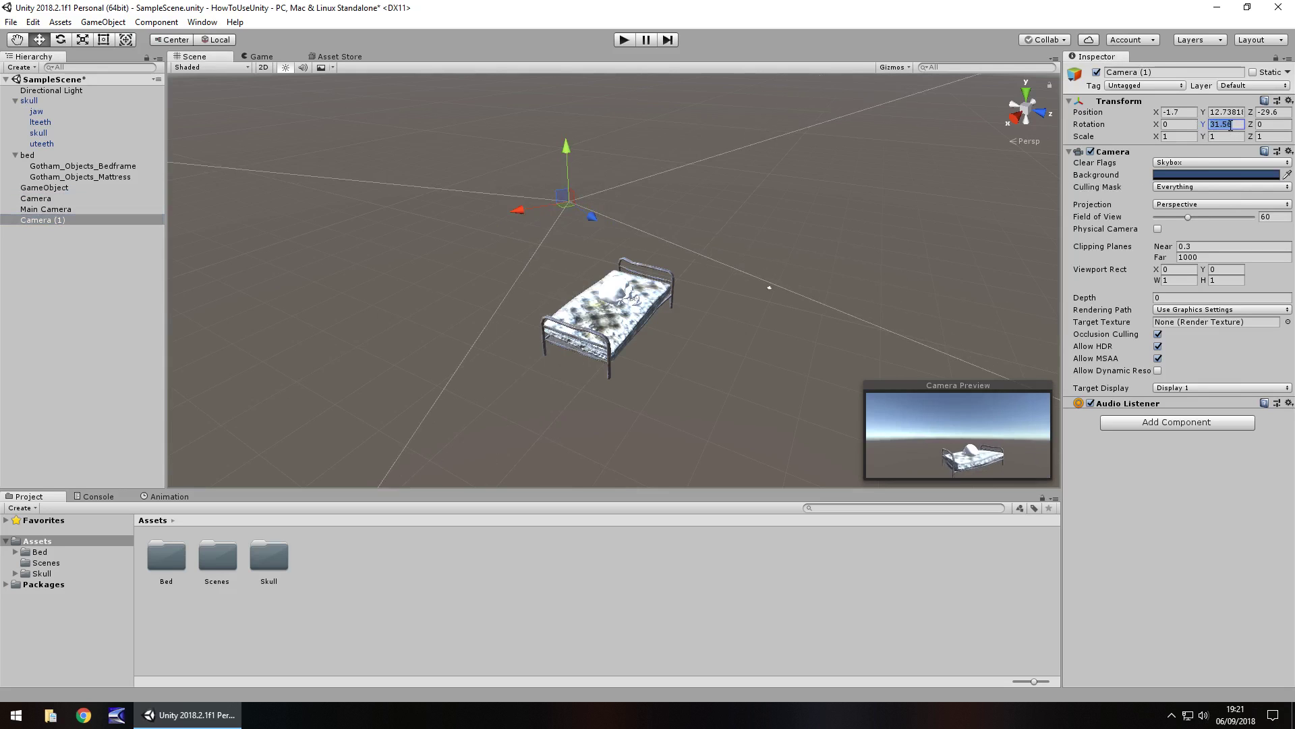
{"action": "type", "text": "0"}
{"action": "left_click_drag", "start_coordinate": [536, 217], "coordinate": [334, 321]}
{"action": "left_click_drag", "start_coordinate": [1210, 127], "coordinate": [624, 118]}
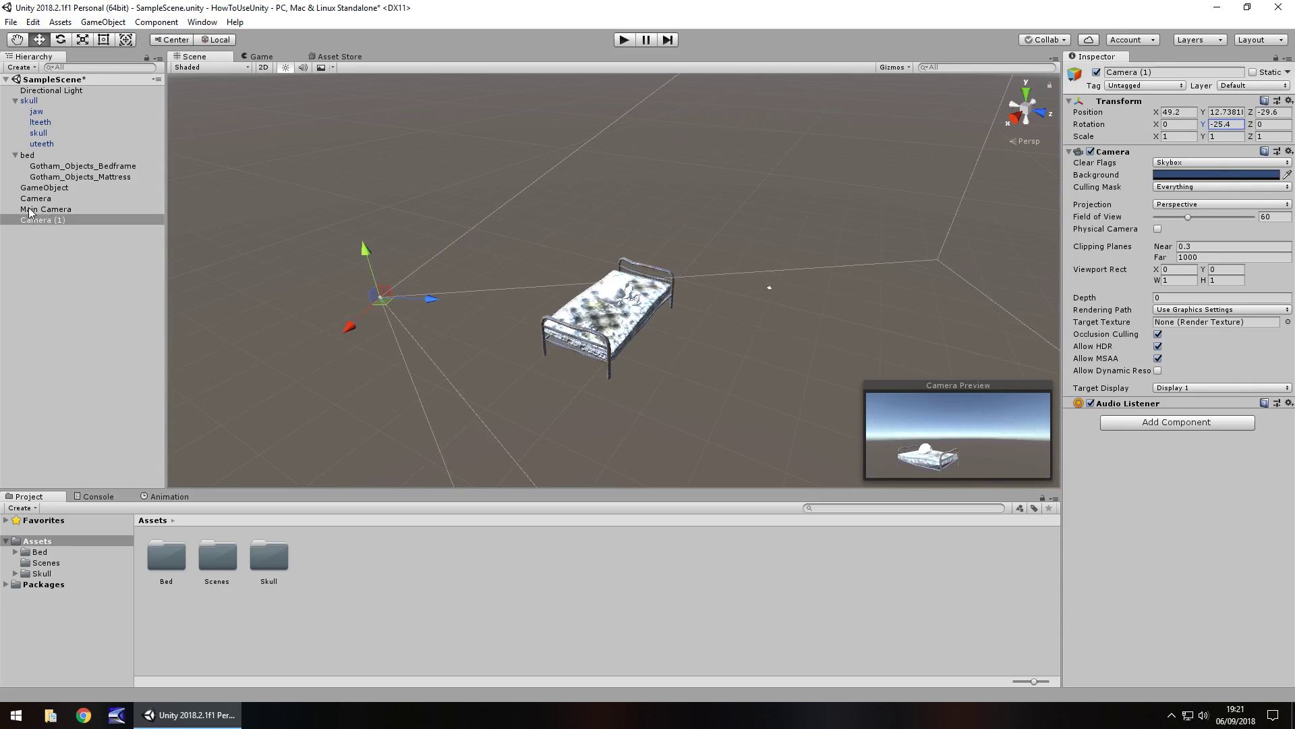
{"action": "left_click", "coordinate": [624, 41]}
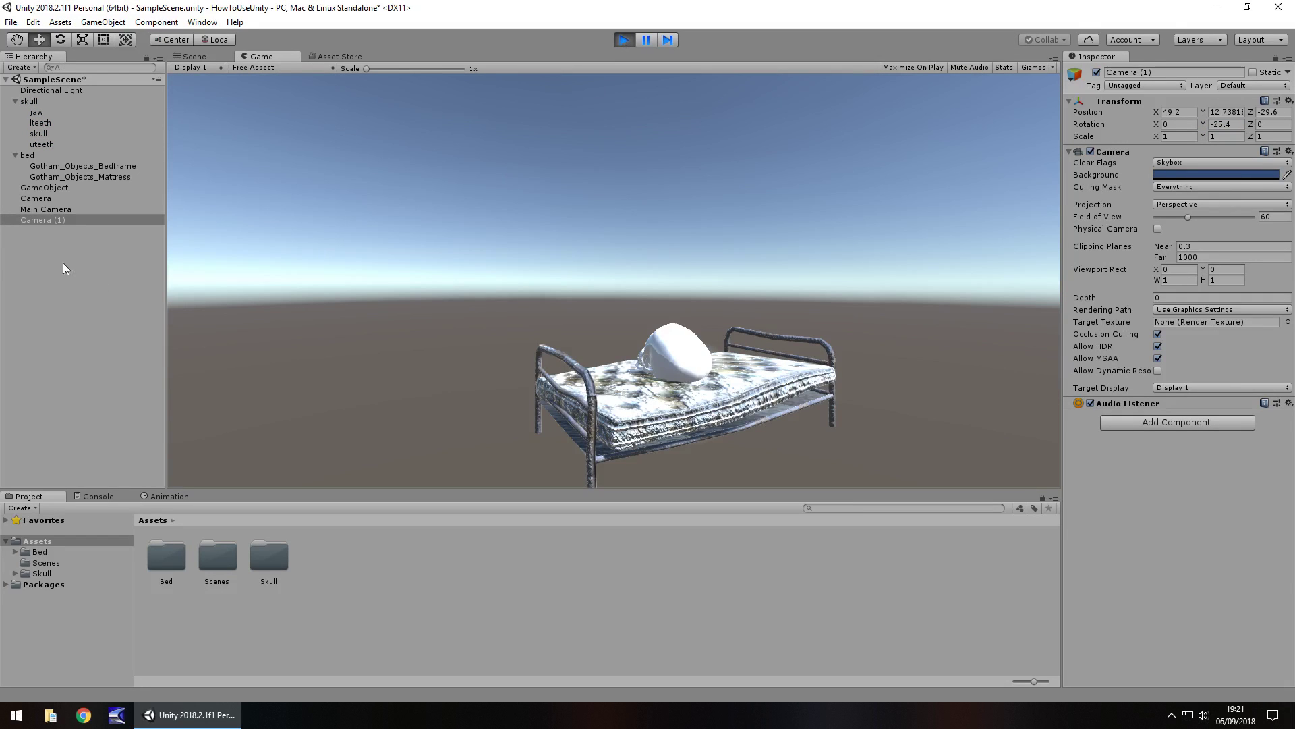
Disable Camera (1), Camera and finally Main Camera, briefly re-enabling Camera (1) to view through it
{"action": "left_click", "coordinate": [1097, 73]}
{"action": "left_click", "coordinate": [36, 199]}
{"action": "left_click", "coordinate": [1097, 72]}
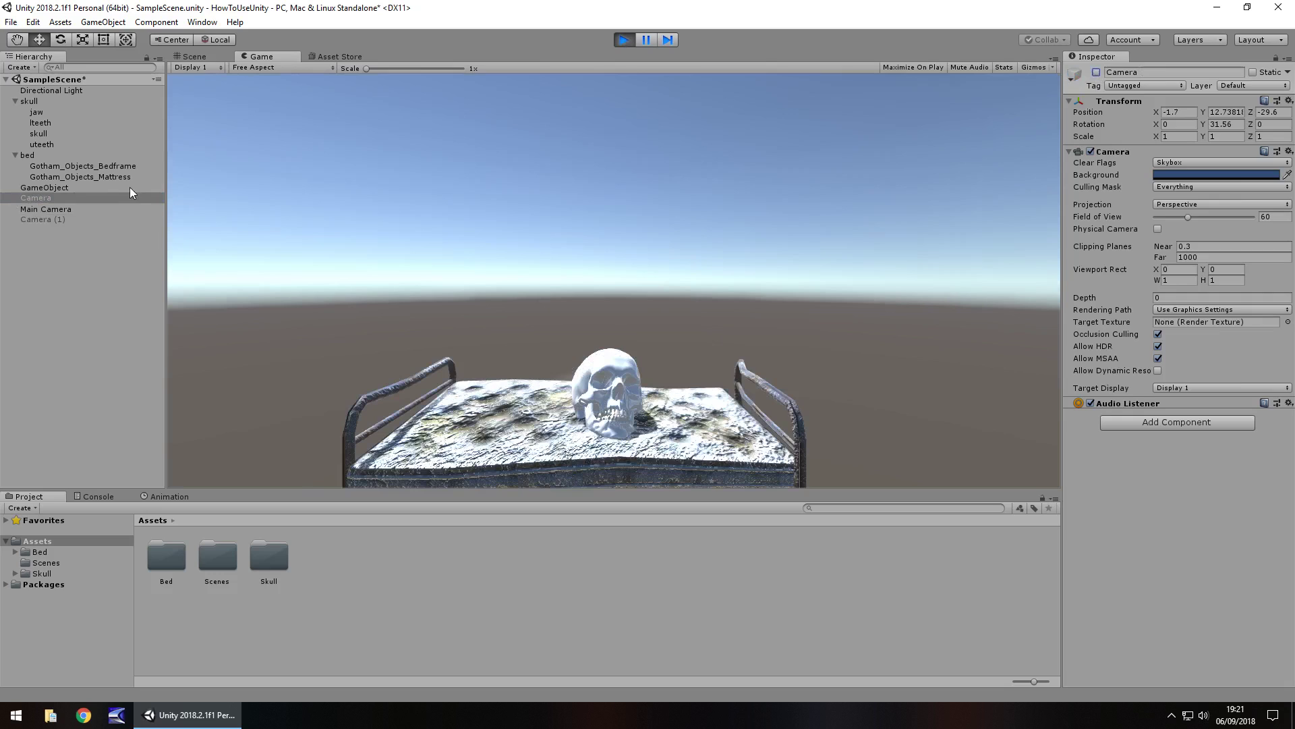
{"action": "left_click", "coordinate": [58, 210]}
{"action": "left_click", "coordinate": [60, 220]}
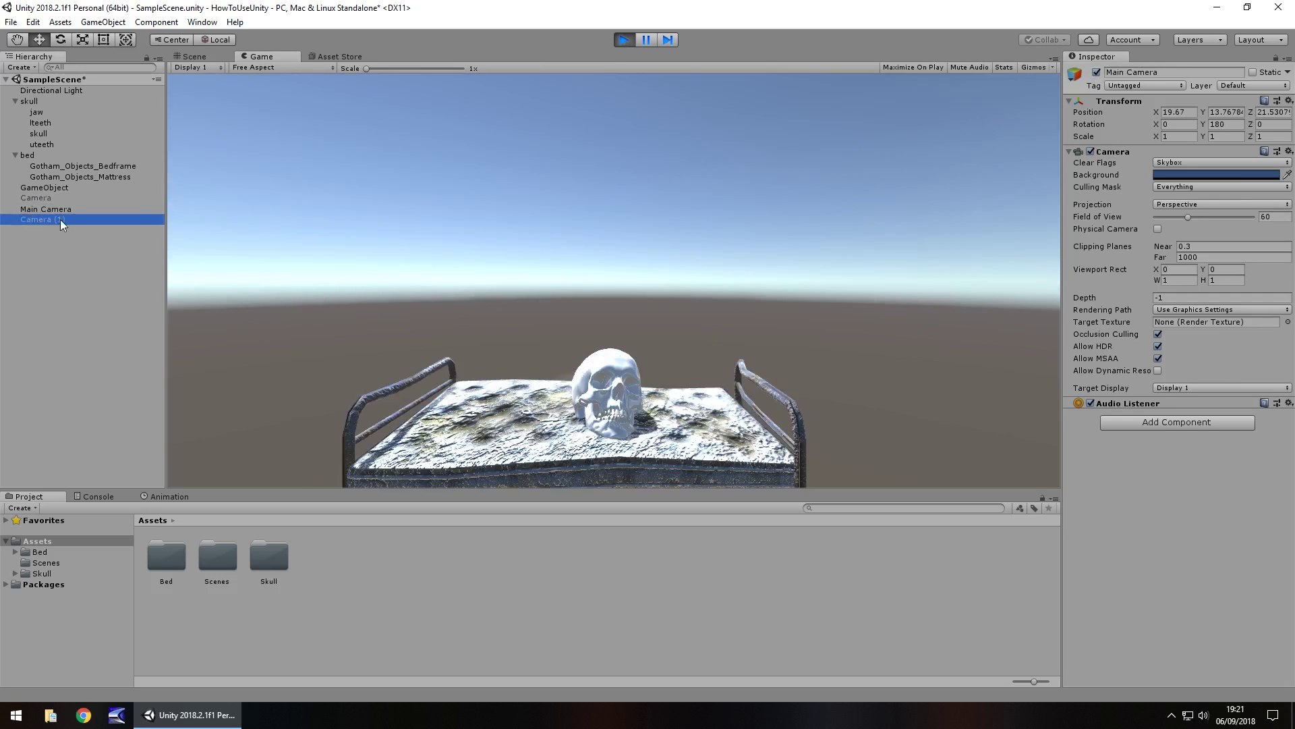
{"action": "left_click", "coordinate": [1094, 72]}
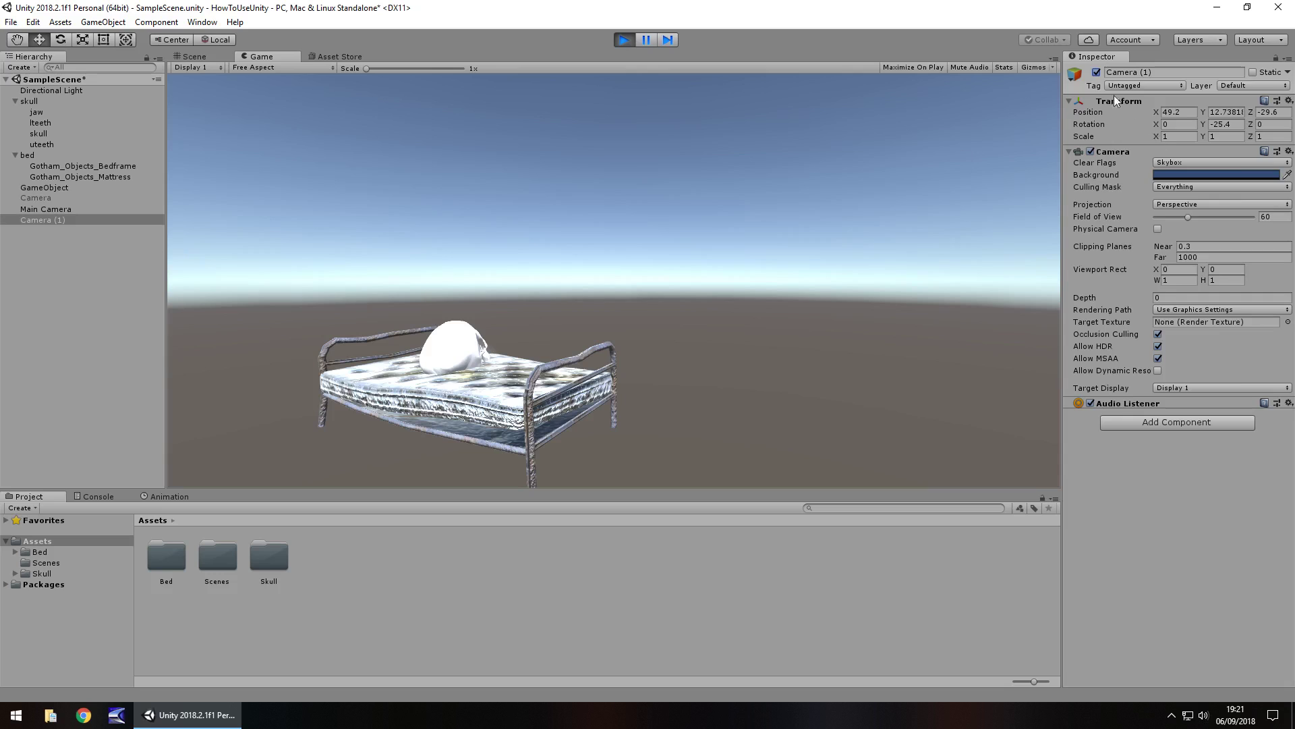
{"action": "left_click", "coordinate": [1097, 72]}
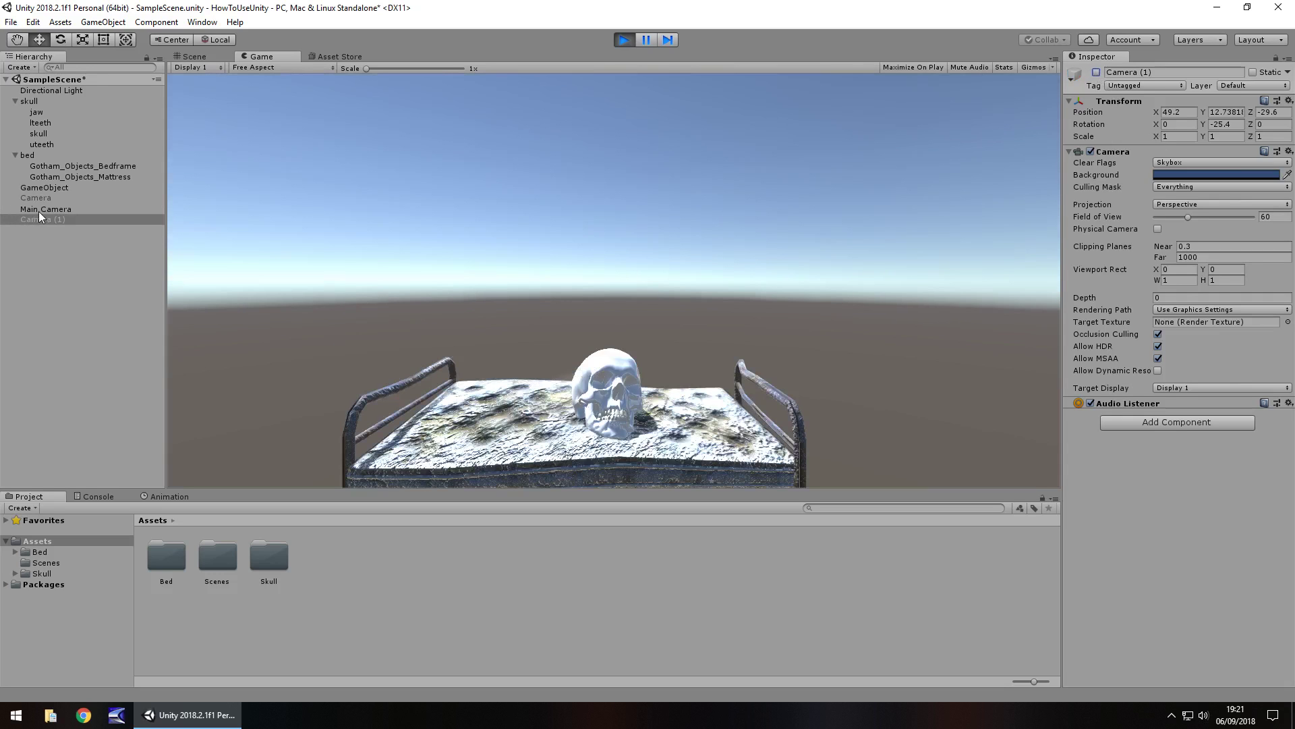
{"action": "left_click", "coordinate": [38, 210]}
{"action": "left_click", "coordinate": [1097, 72]}
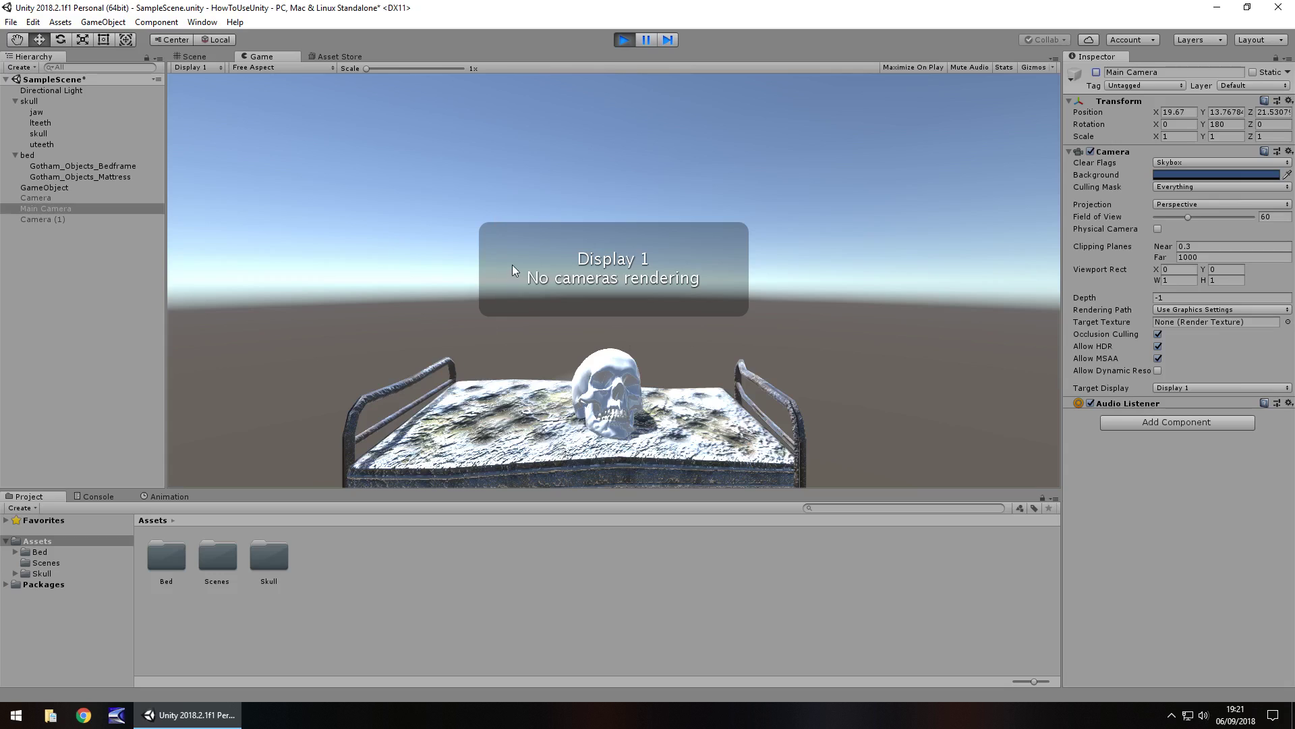
Set the skull's Rotation X to -33.6 and enter 15.221.6 into its Scale X
{"action": "left_click", "coordinate": [28, 102]}
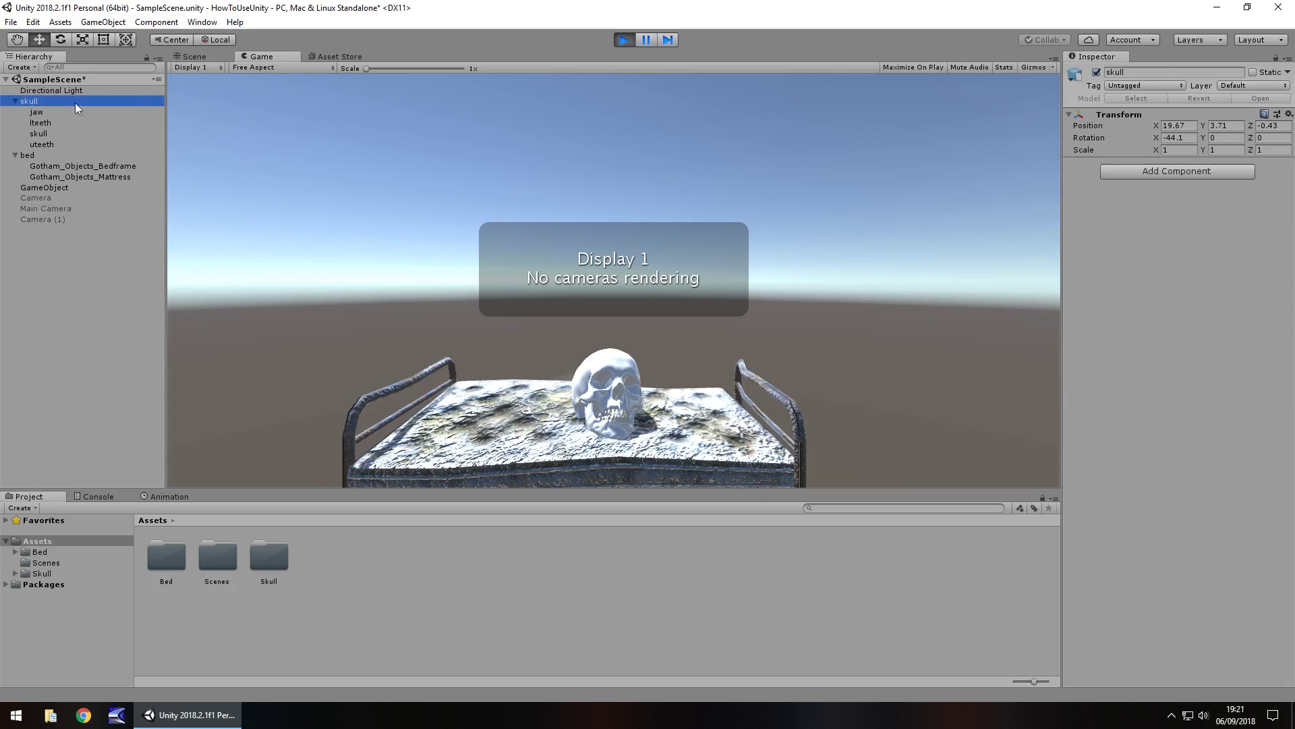
{"action": "left_click", "coordinate": [1155, 138]}
{"action": "type", "text": "-33.6"}
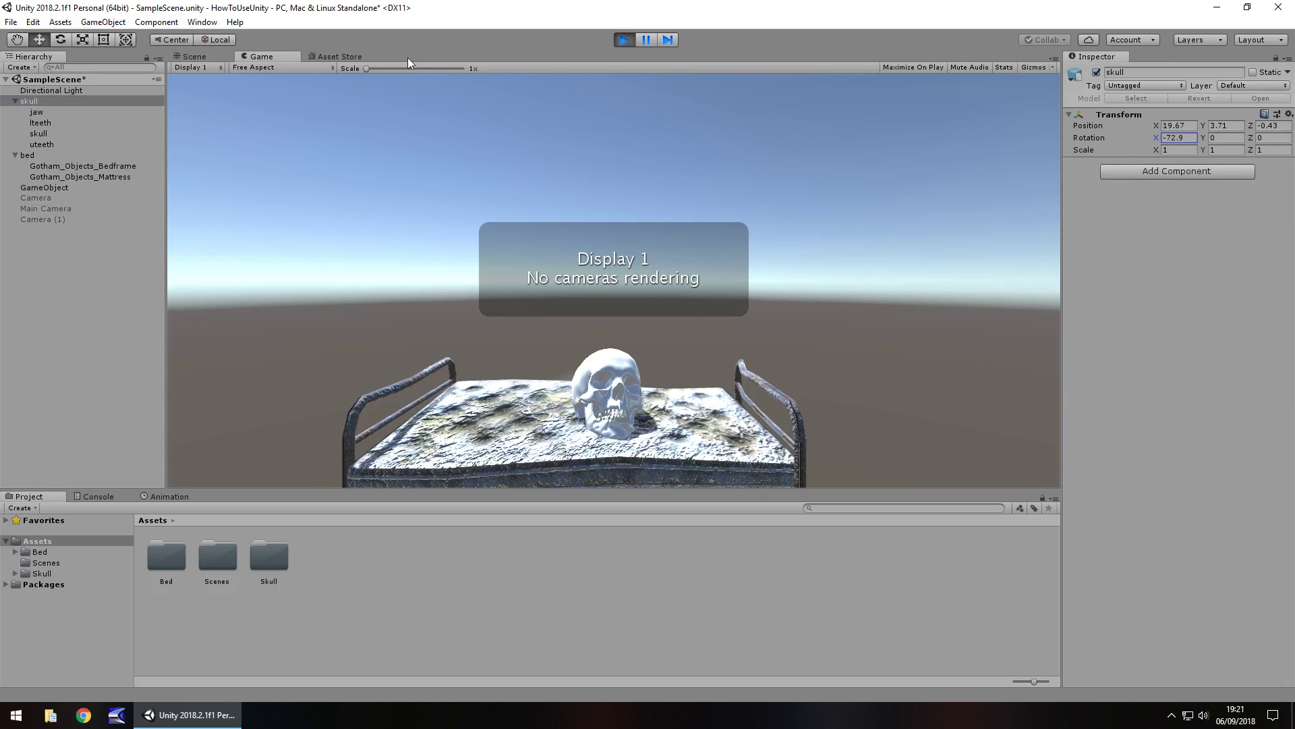
{"action": "left_click", "coordinate": [1166, 150]}
{"action": "type", "text": "15.2"}
{"action": "type", "text": "21.6"}
Briefly re-enable Main Camera to check its render, then disable it again
{"action": "left_click", "coordinate": [42, 209]}
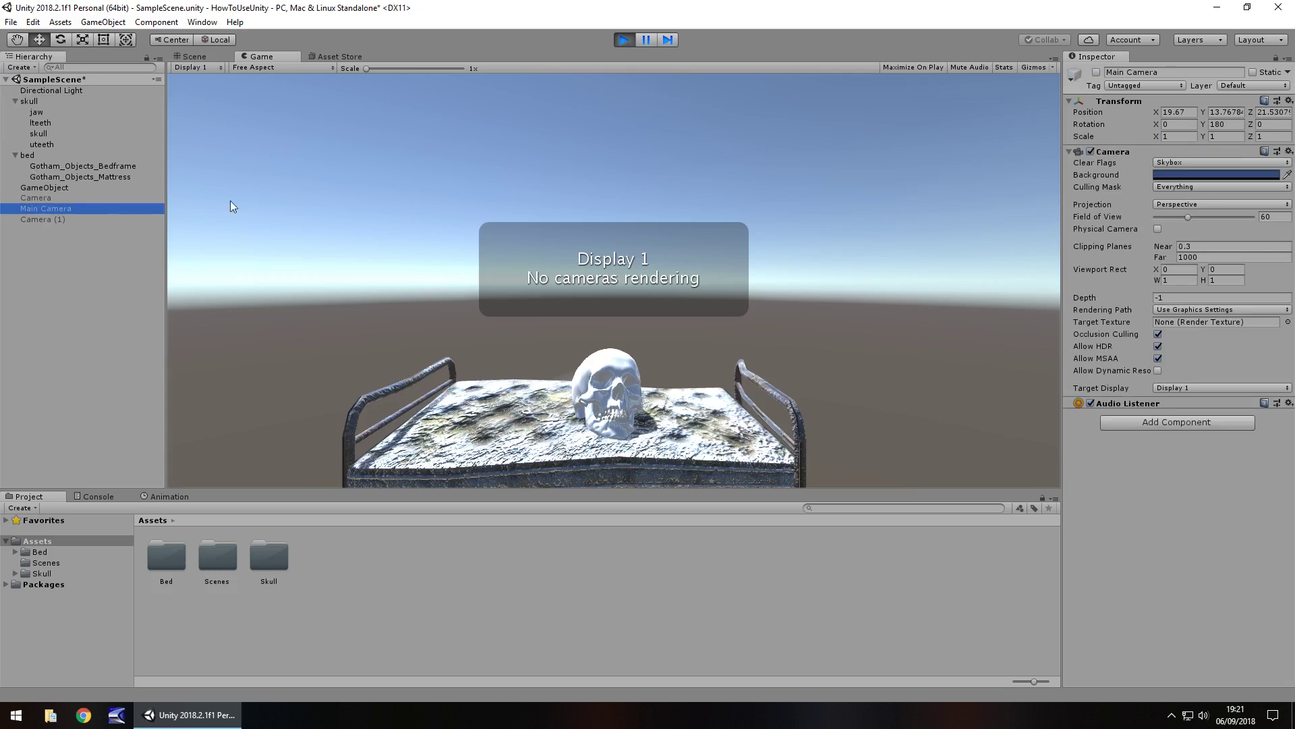
{"action": "left_click", "coordinate": [1097, 73]}
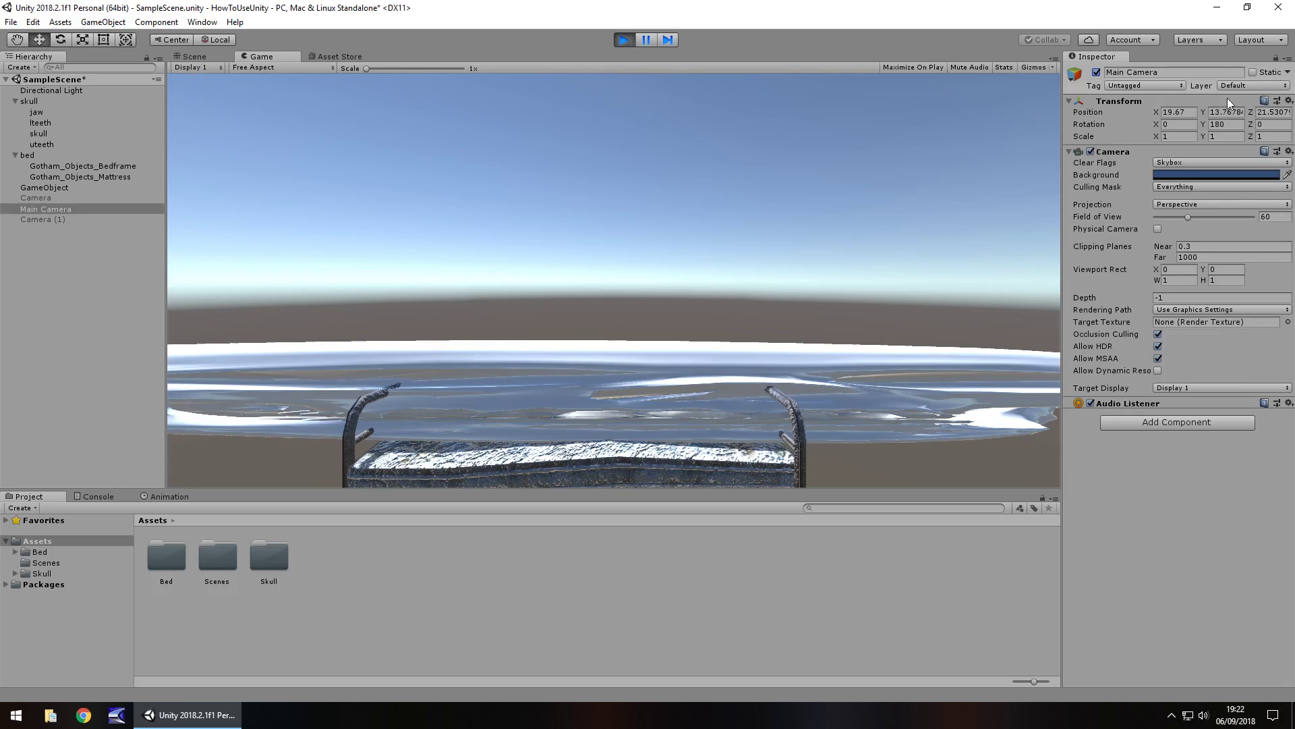
{"action": "left_click", "coordinate": [1096, 72]}
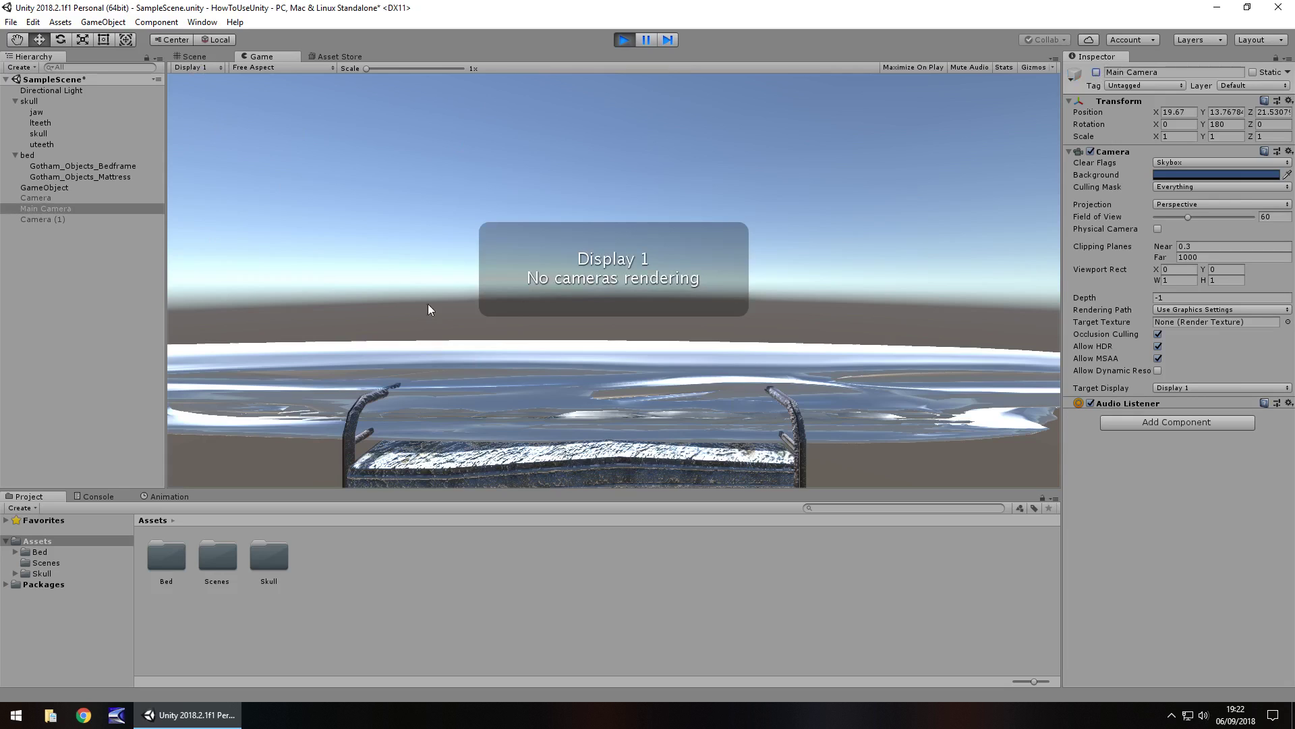